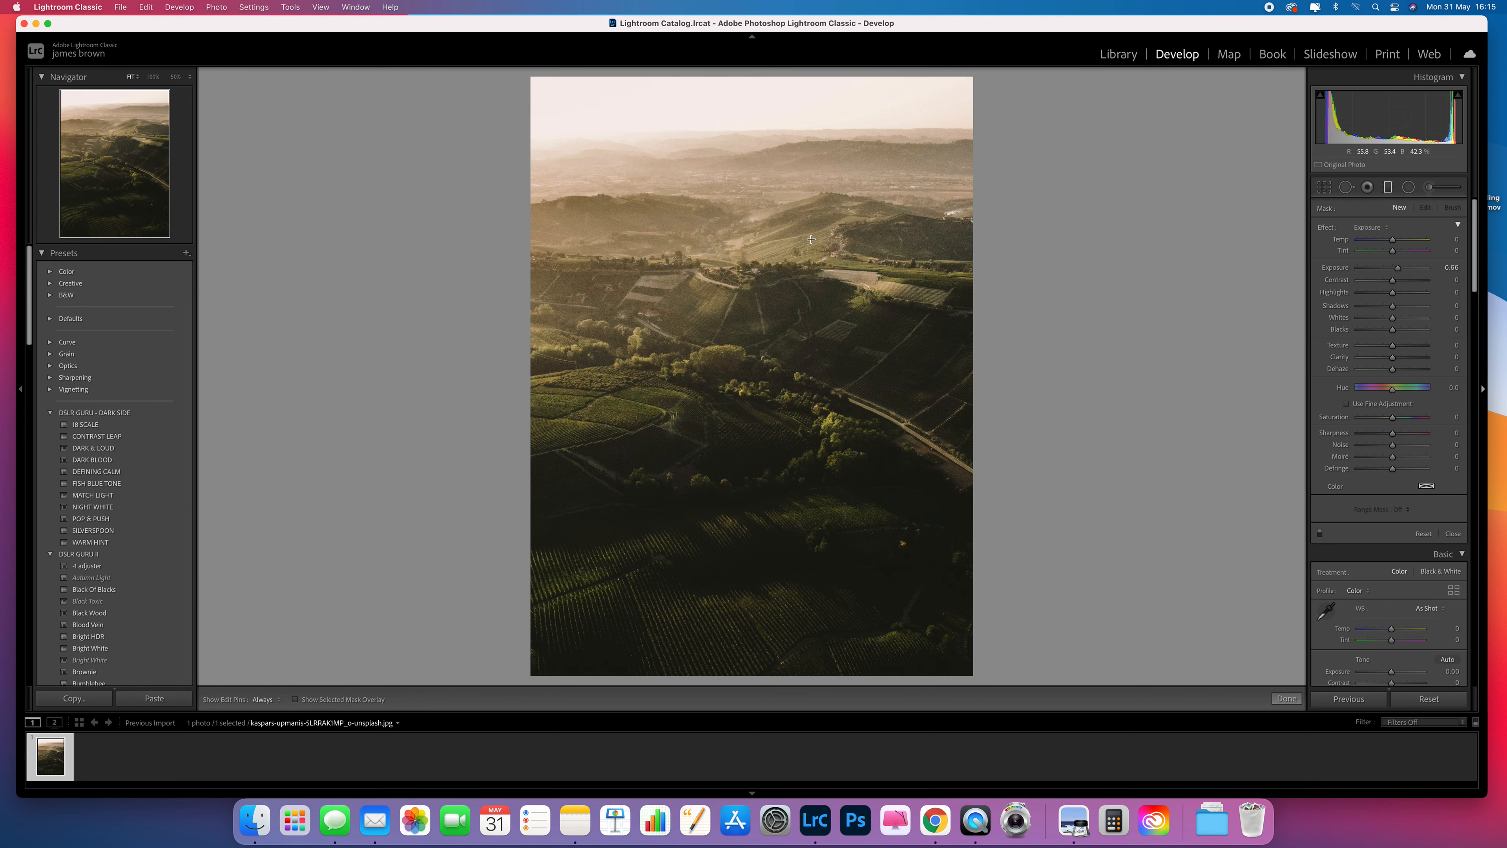
Draw a graduated filter from the sky down to the far hills and position it along the horizon, checking its mask overlay.
left_click_drag(763, 166, 765, 273)
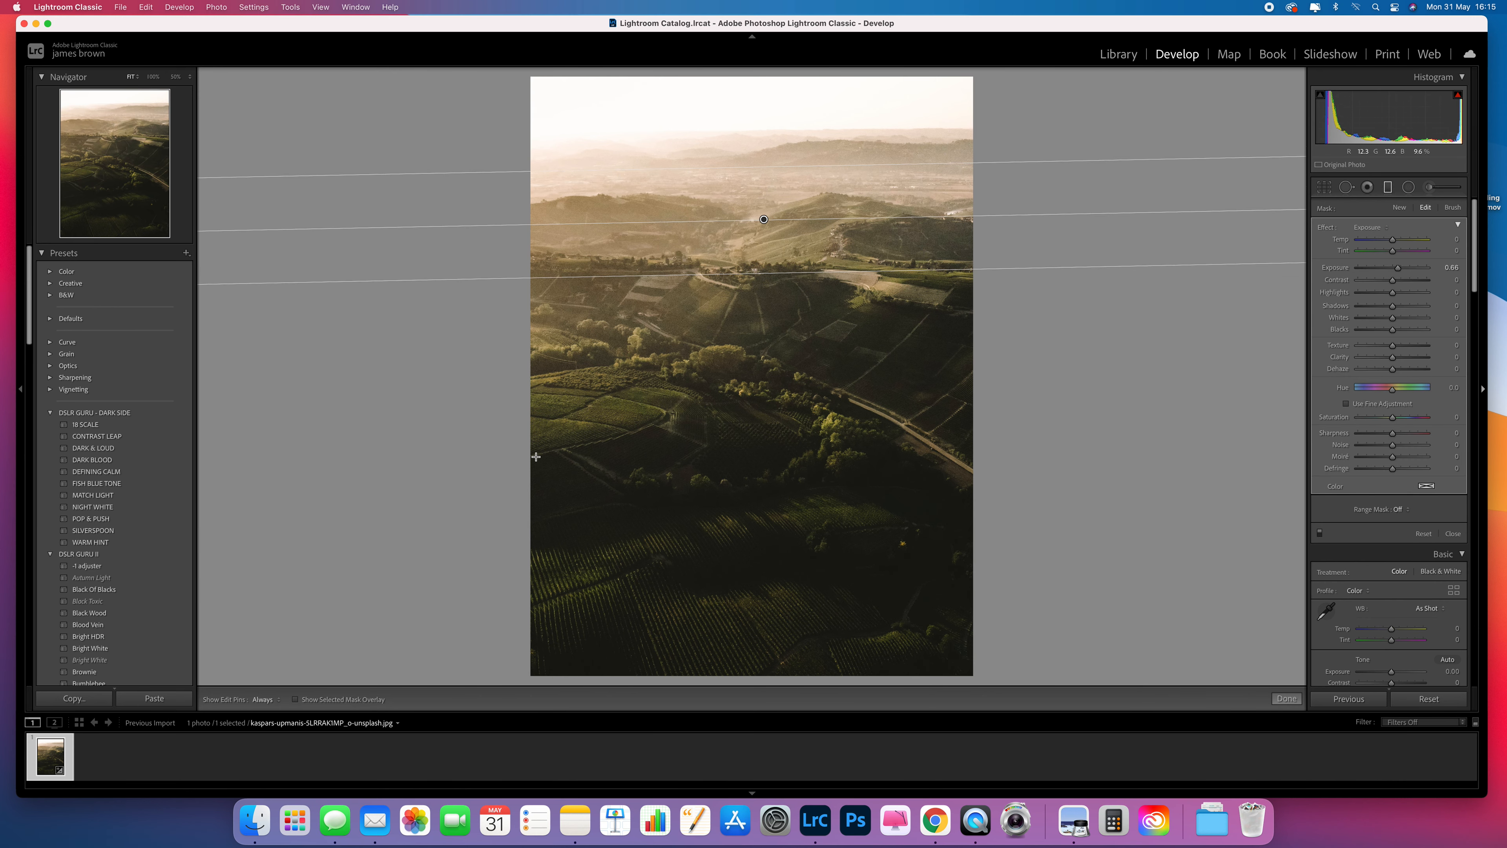
left_click(299, 702)
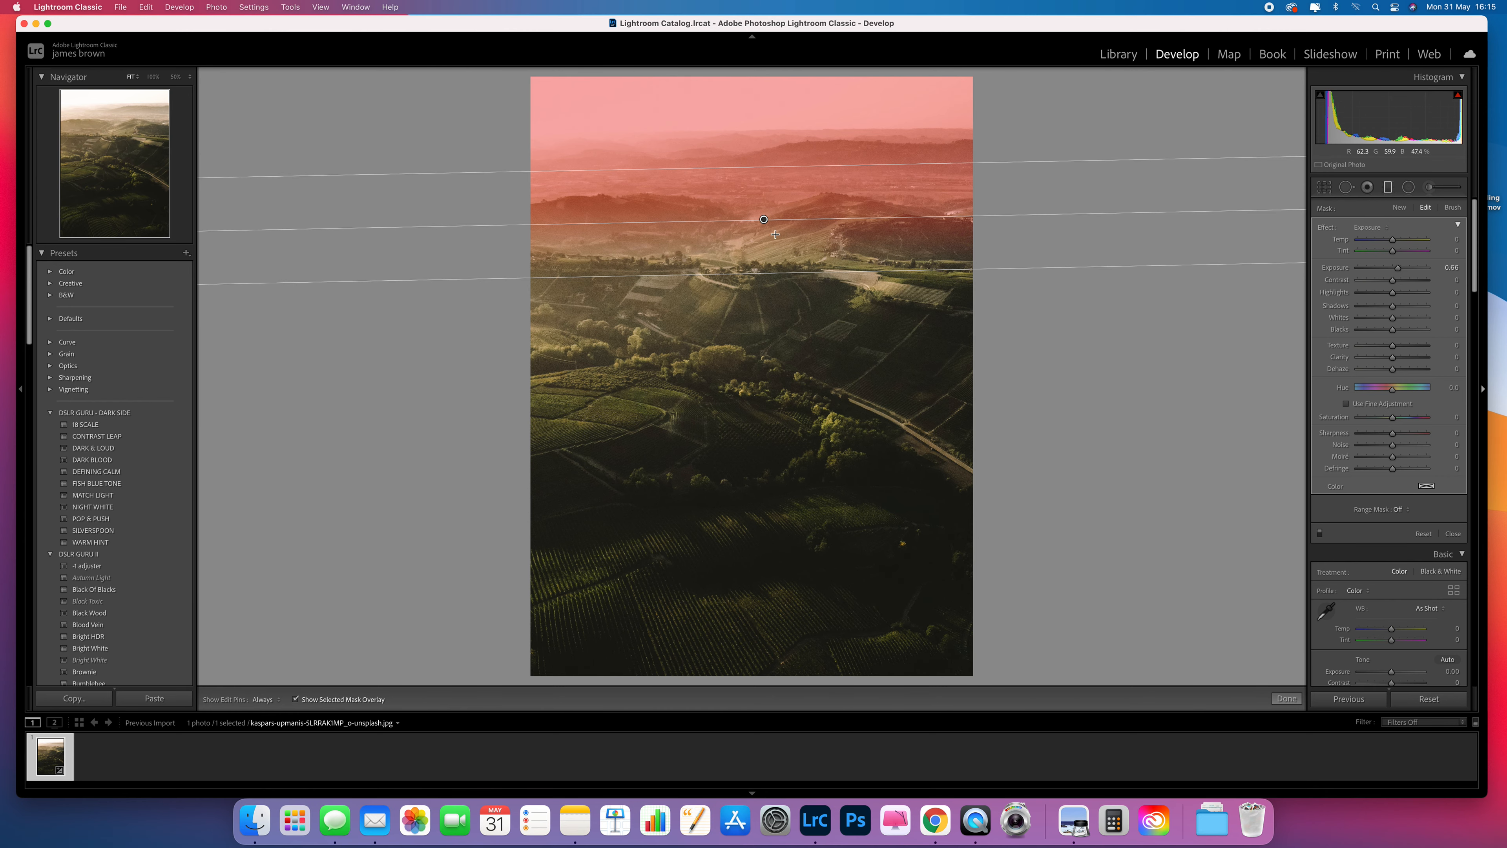
left_click_drag(774, 221, 798, 403)
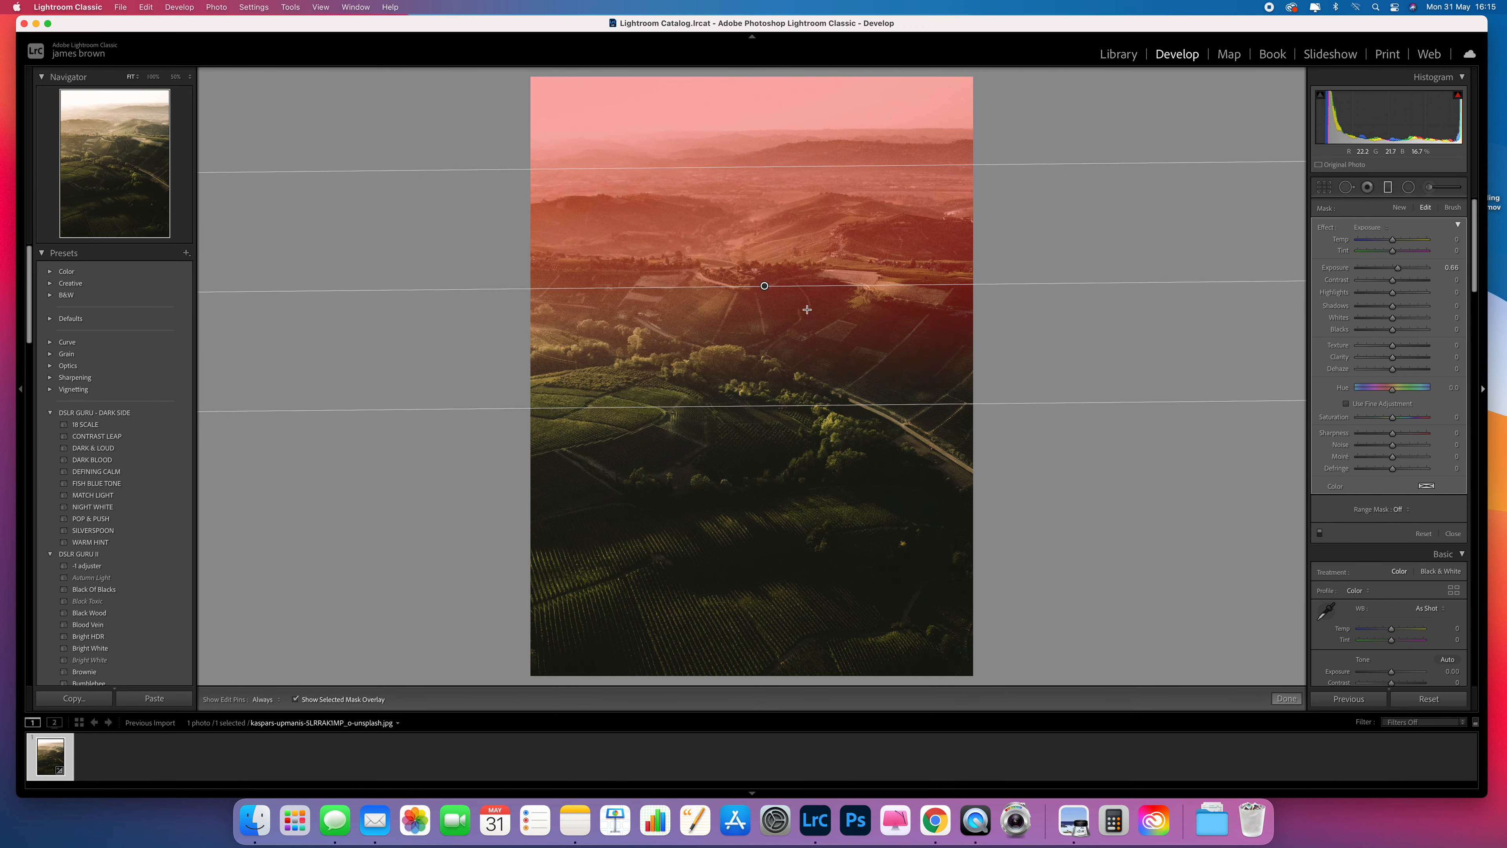
left_click_drag(812, 404, 811, 344)
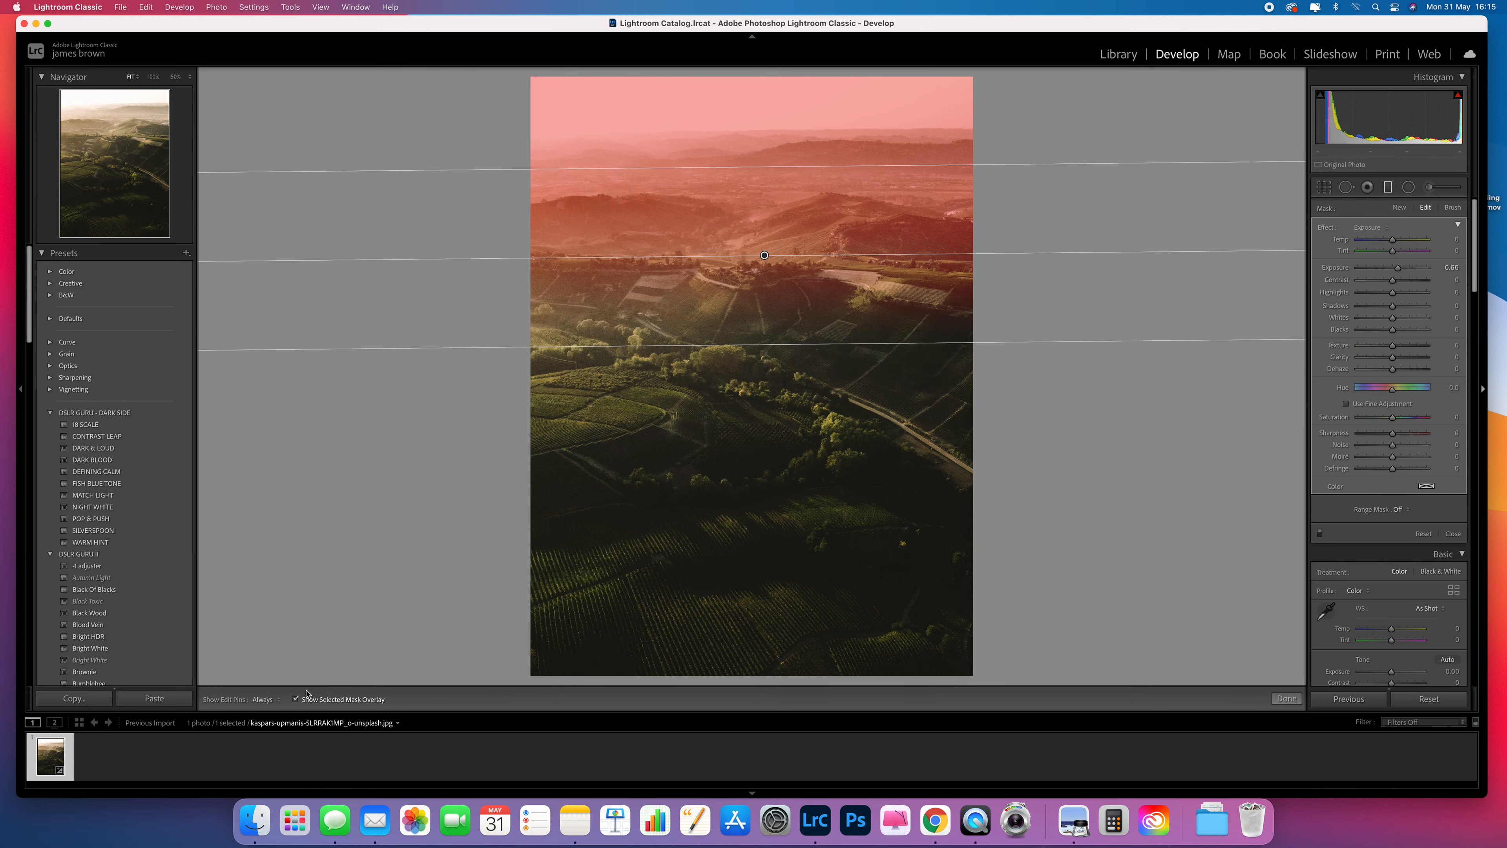
left_click(296, 699)
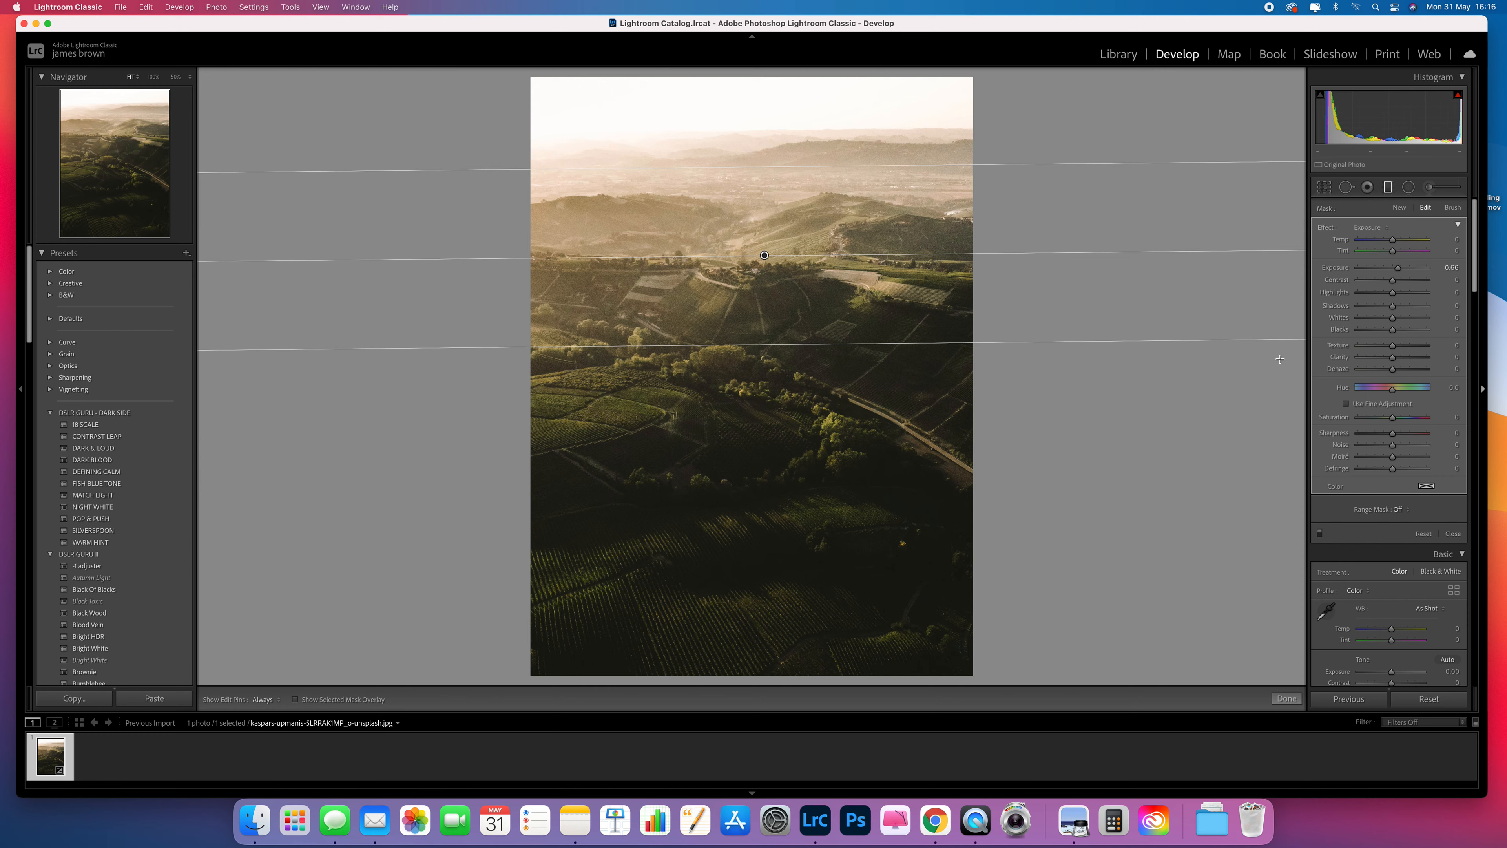
Set the filter's exposure to -0.58 and tint it with a yellow color of hue 54, saturation 56.
double_click(1398, 269)
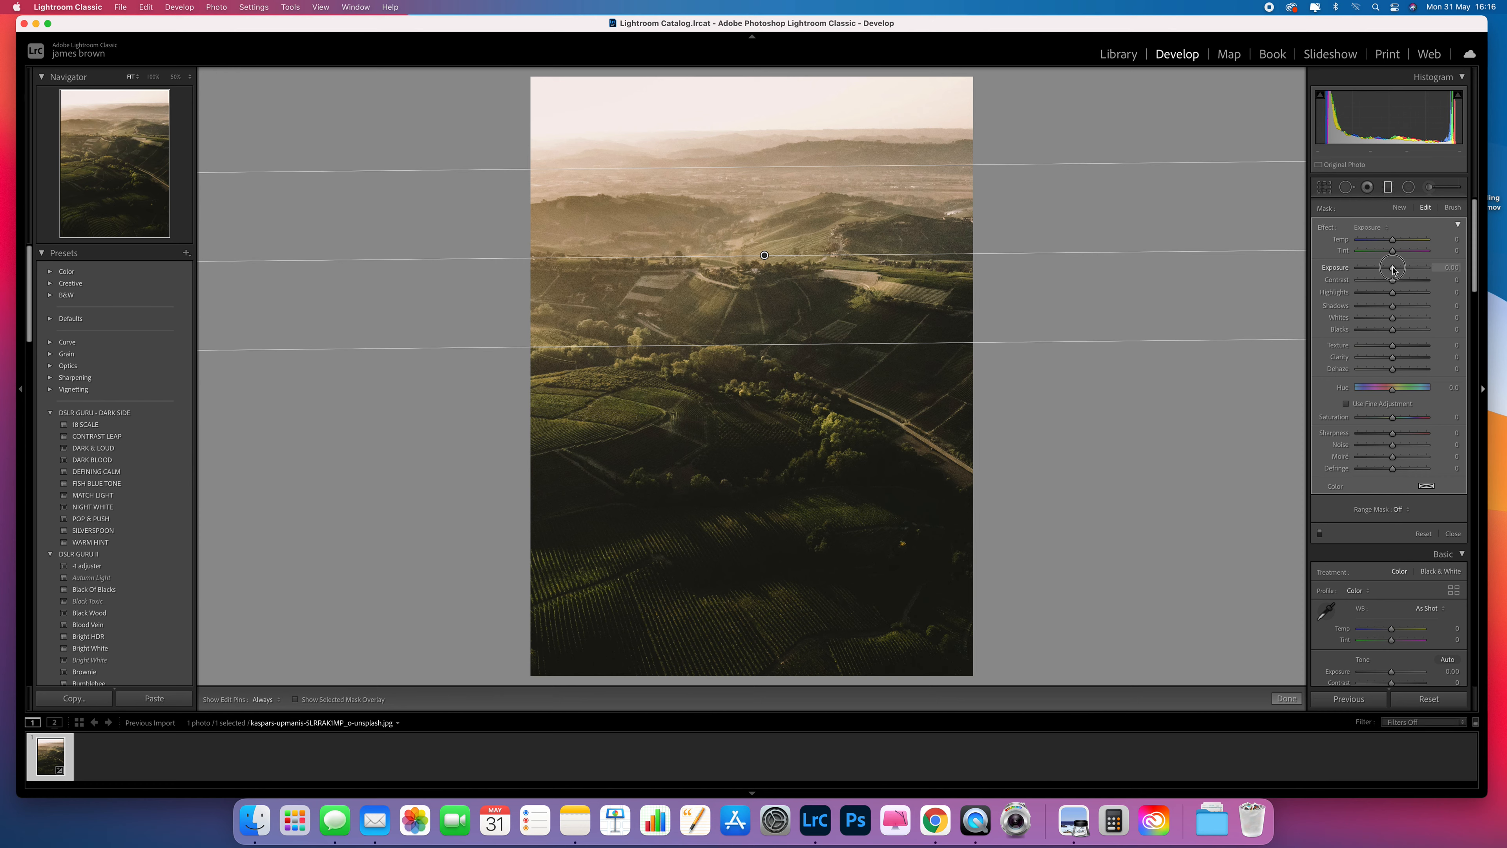
left_click_drag(1393, 270, 1387, 270)
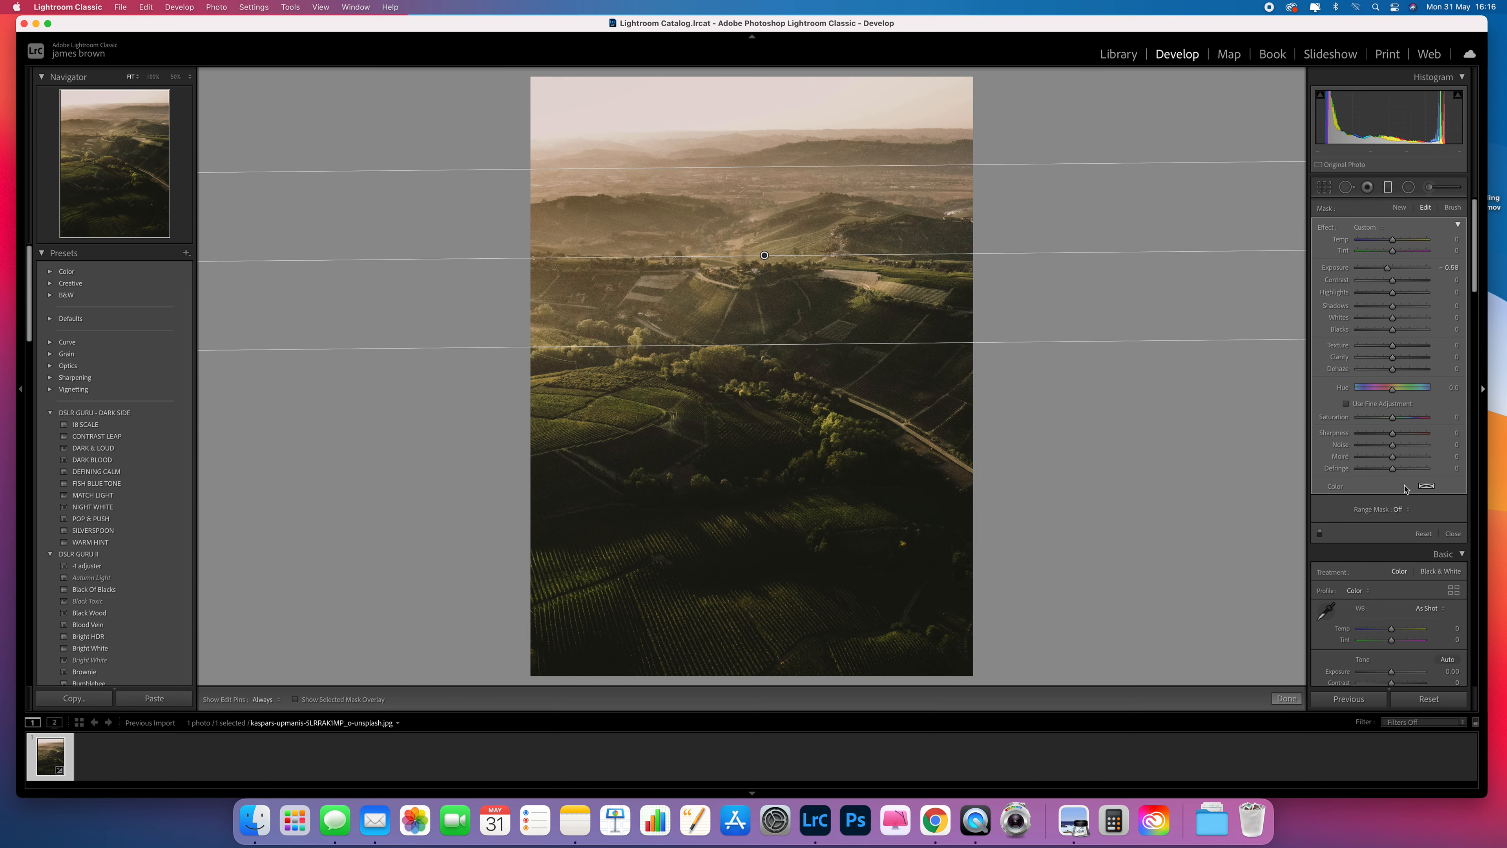
left_click(1426, 487)
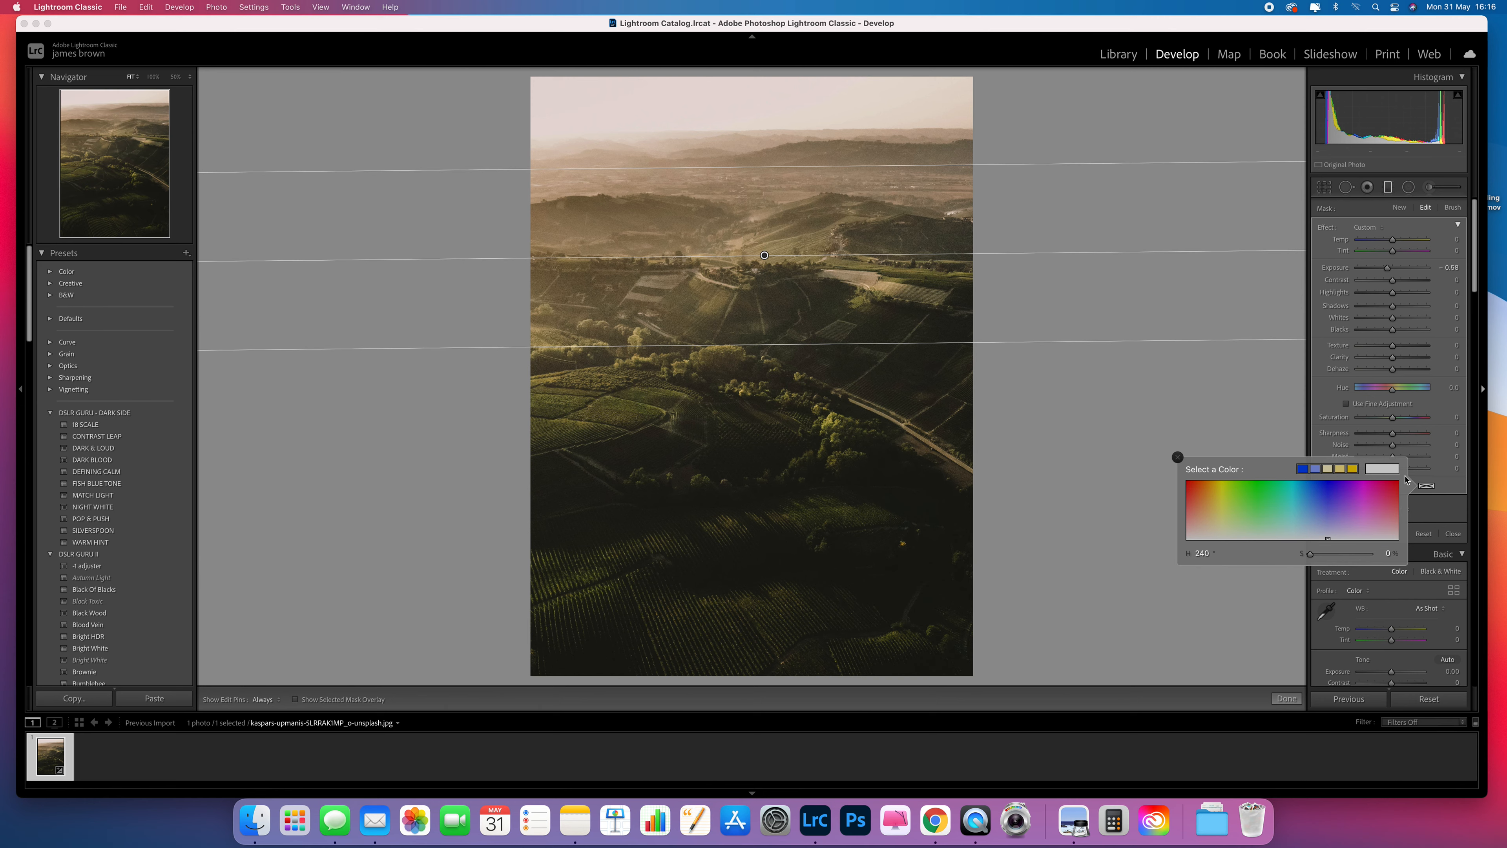
left_click(1193, 495)
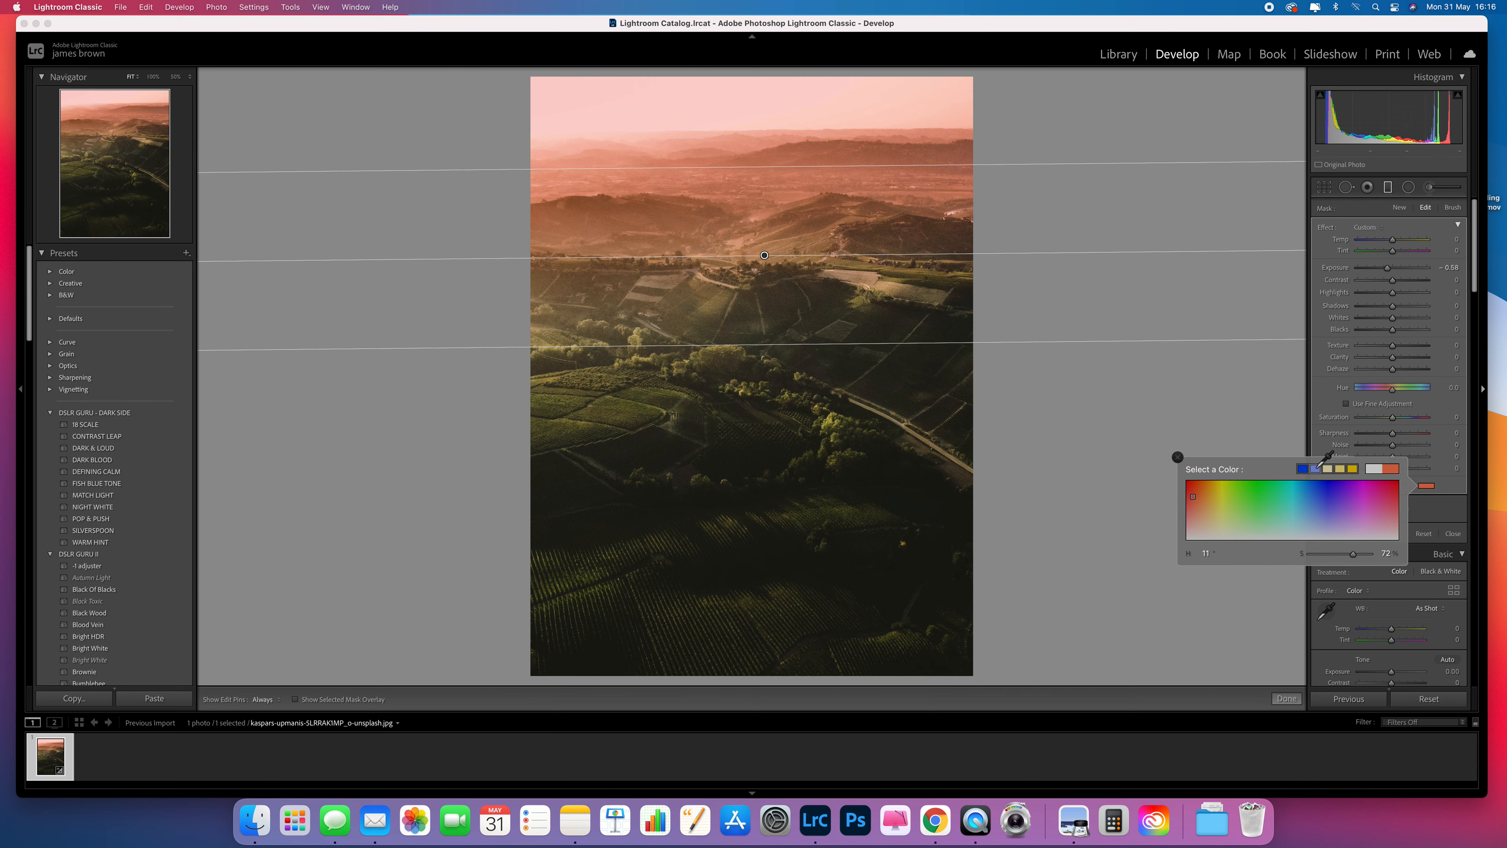
left_click(1316, 469)
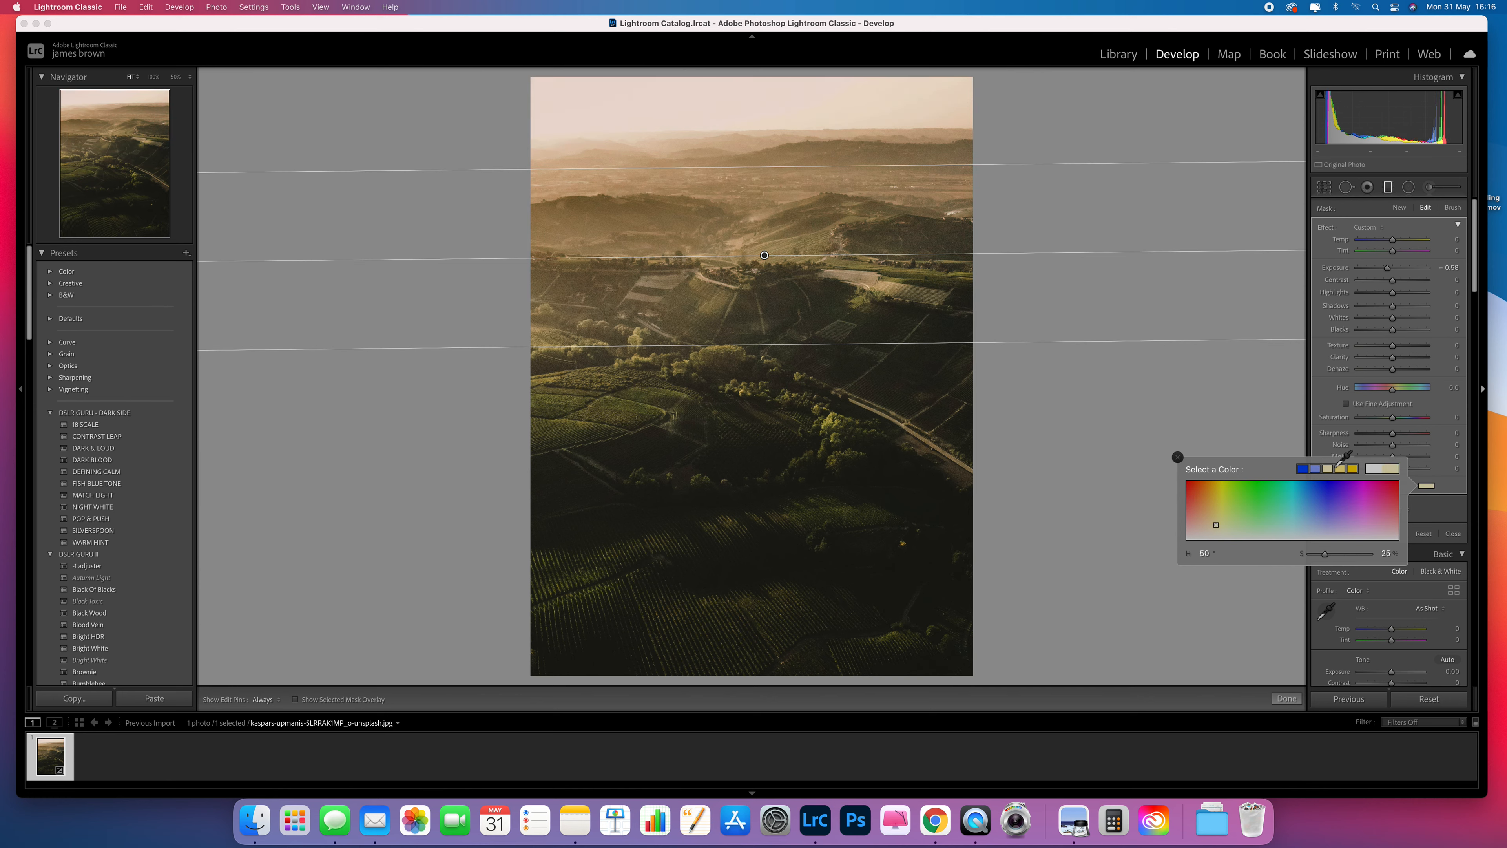
left_click(1341, 468)
left_click(1352, 468)
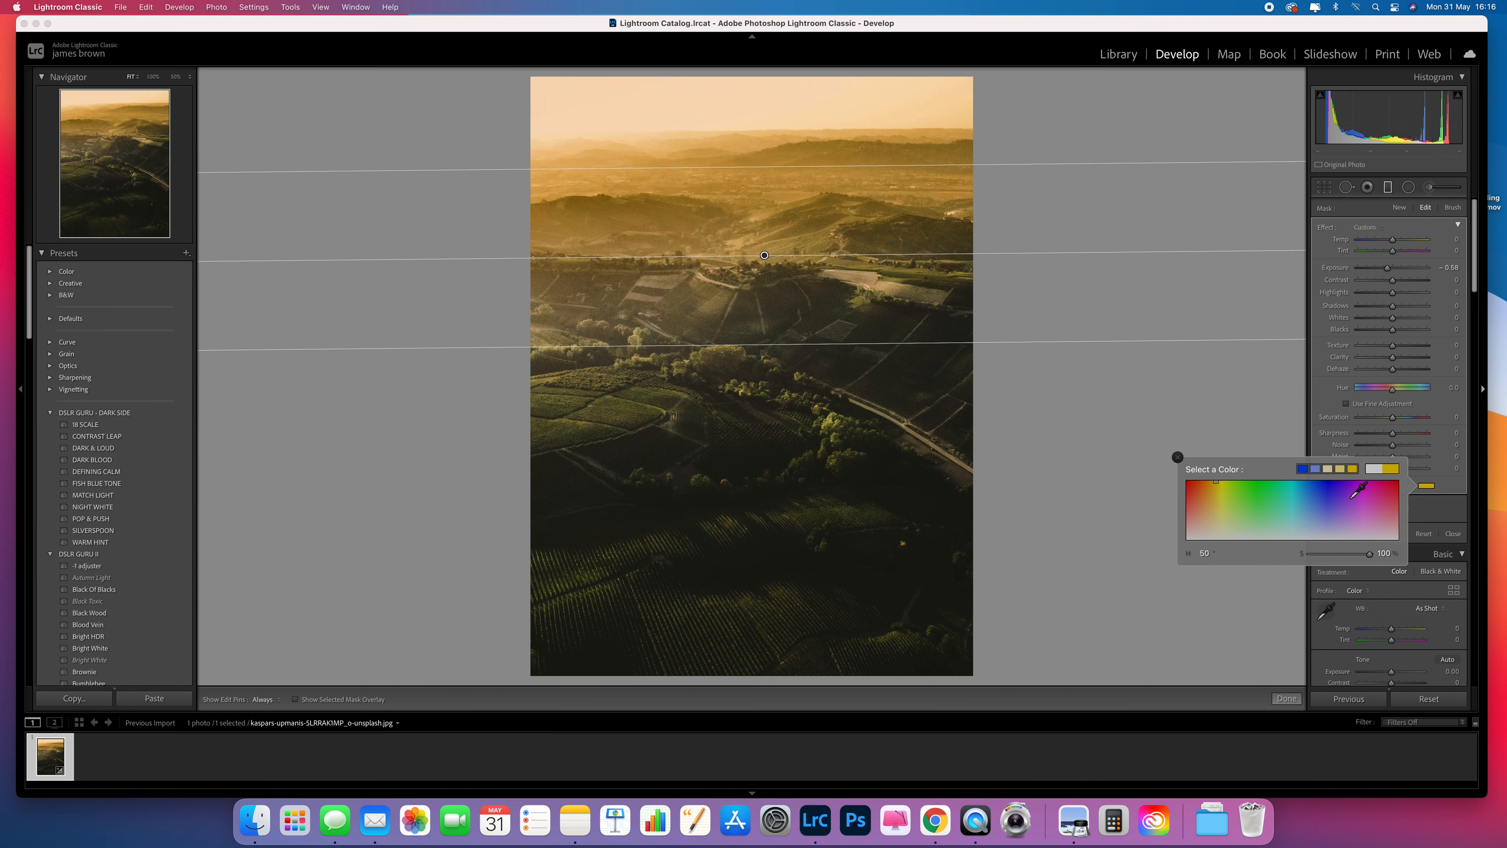
mouse_move(1370, 554)
left_mouse_down()
mouse_move(1267, 544)
mouse_move(1218, 505)
left_mouse_up()
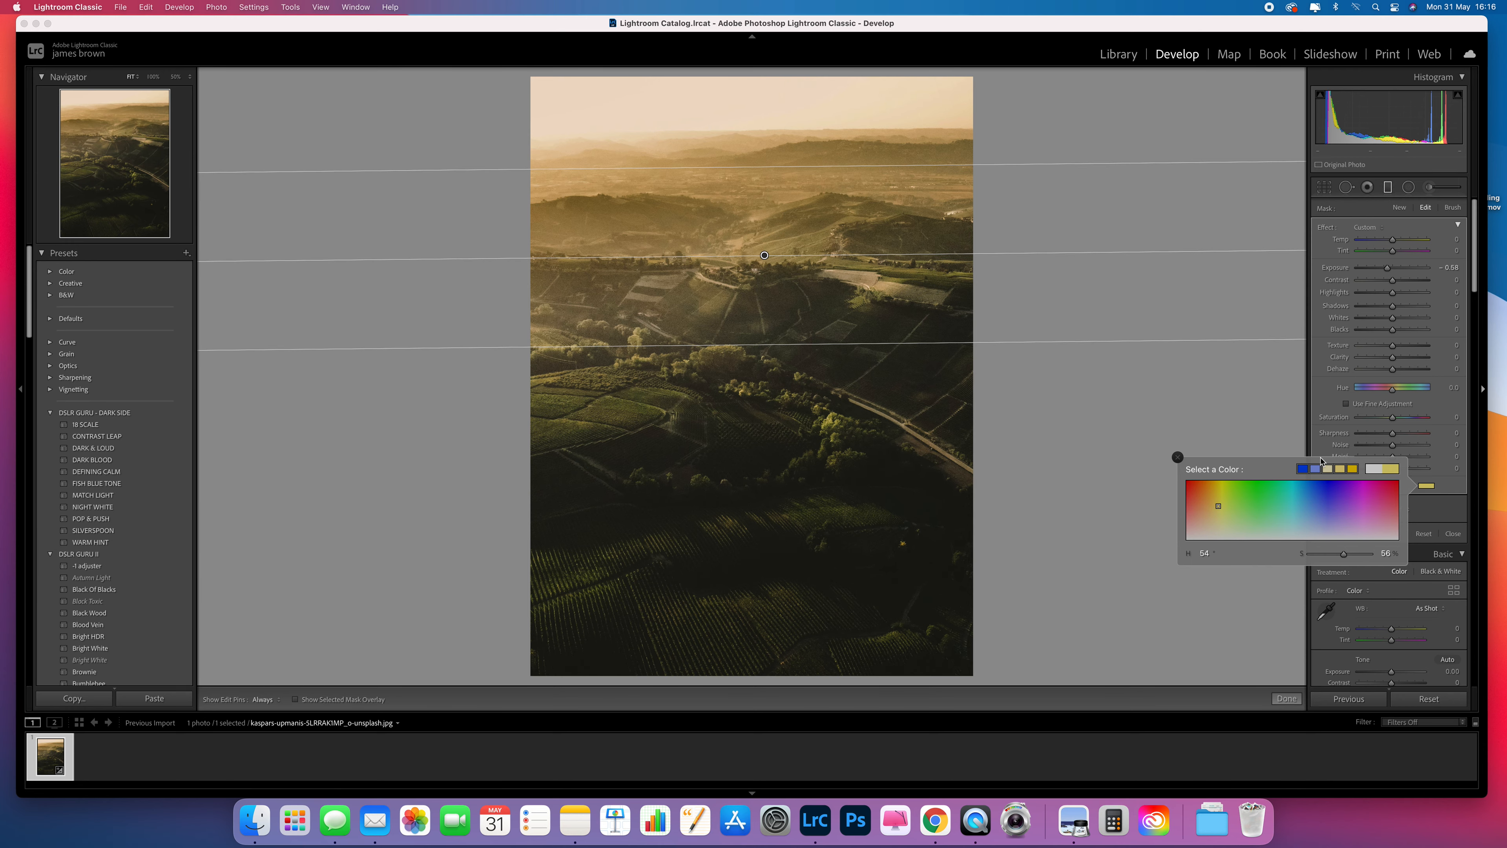
Switch to Preview and place the landscape moodboard image beside the Lightroom window for color reference.
left_click_drag(1382, 23, 1168, 16)
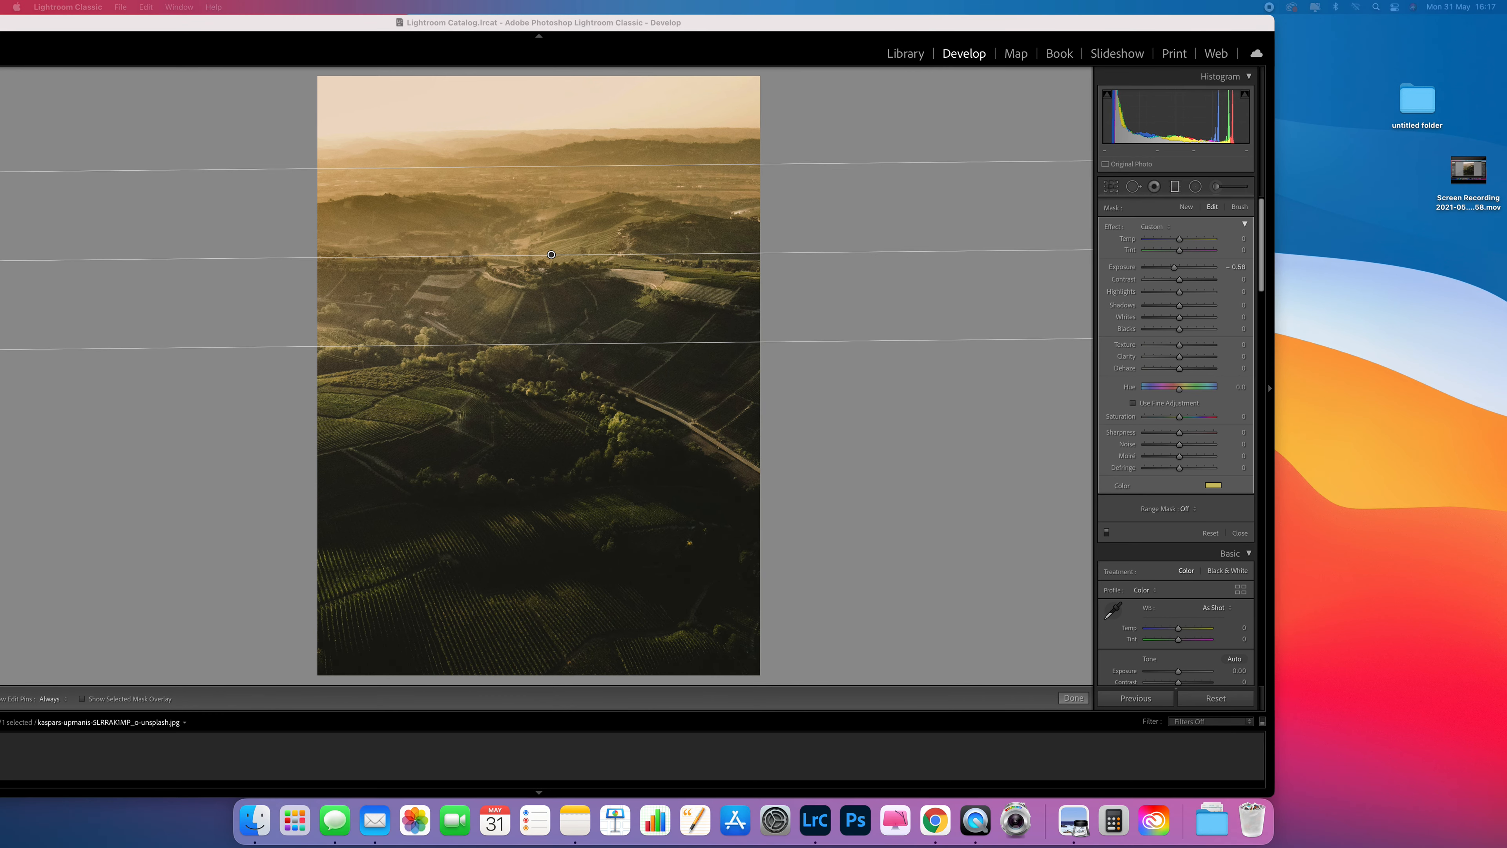
left_click_drag(1506, 169, 799, 4)
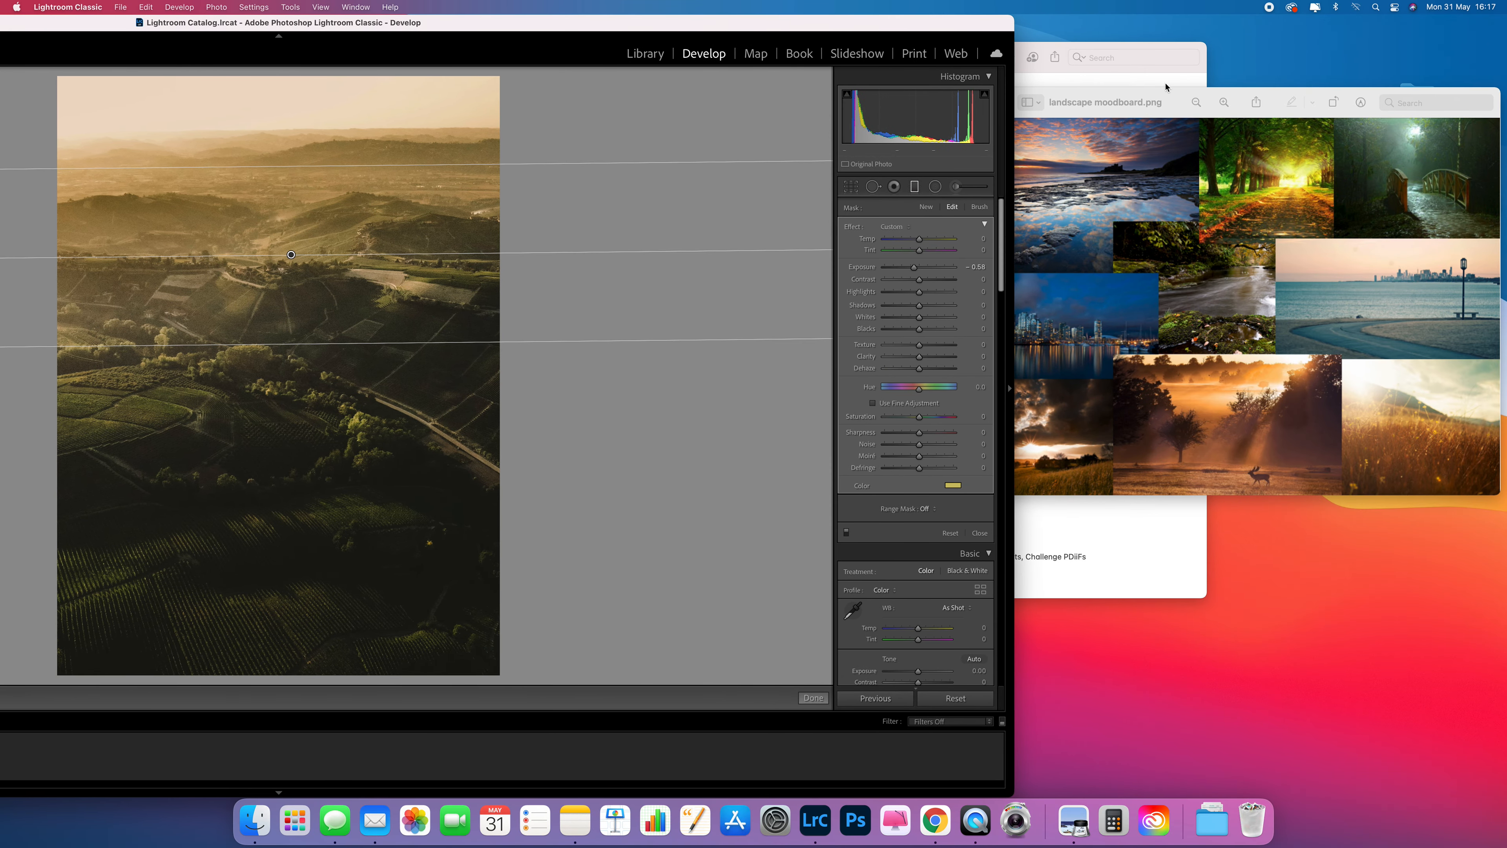
left_click(1168, 94)
left_click_drag(1190, 98, 1247, 61)
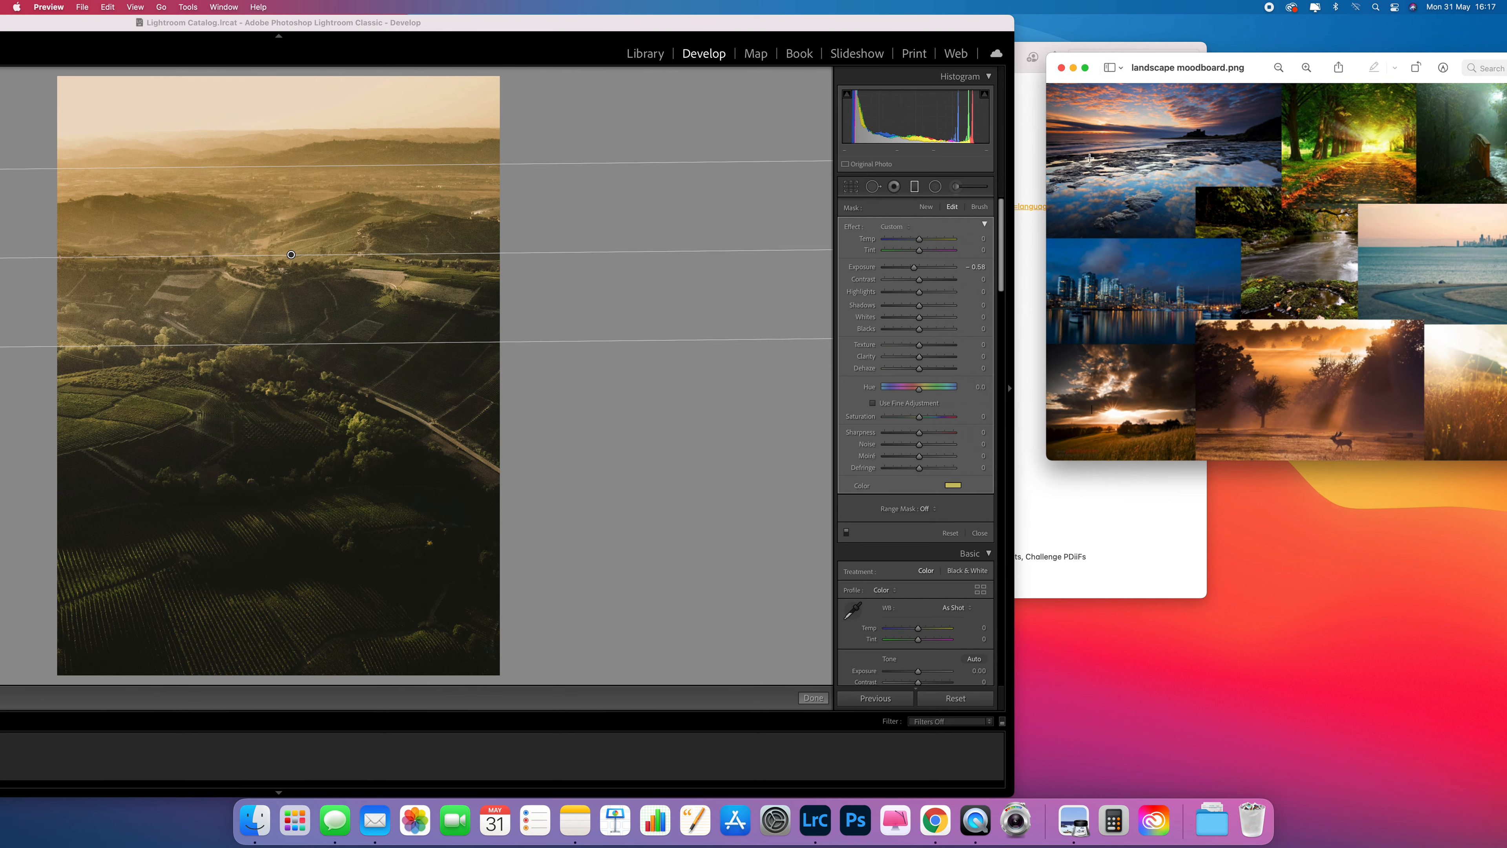
Sample an orange sunset tone from the moodboard as the filter's color, about hue 28 and saturation 76.
left_click(952, 486)
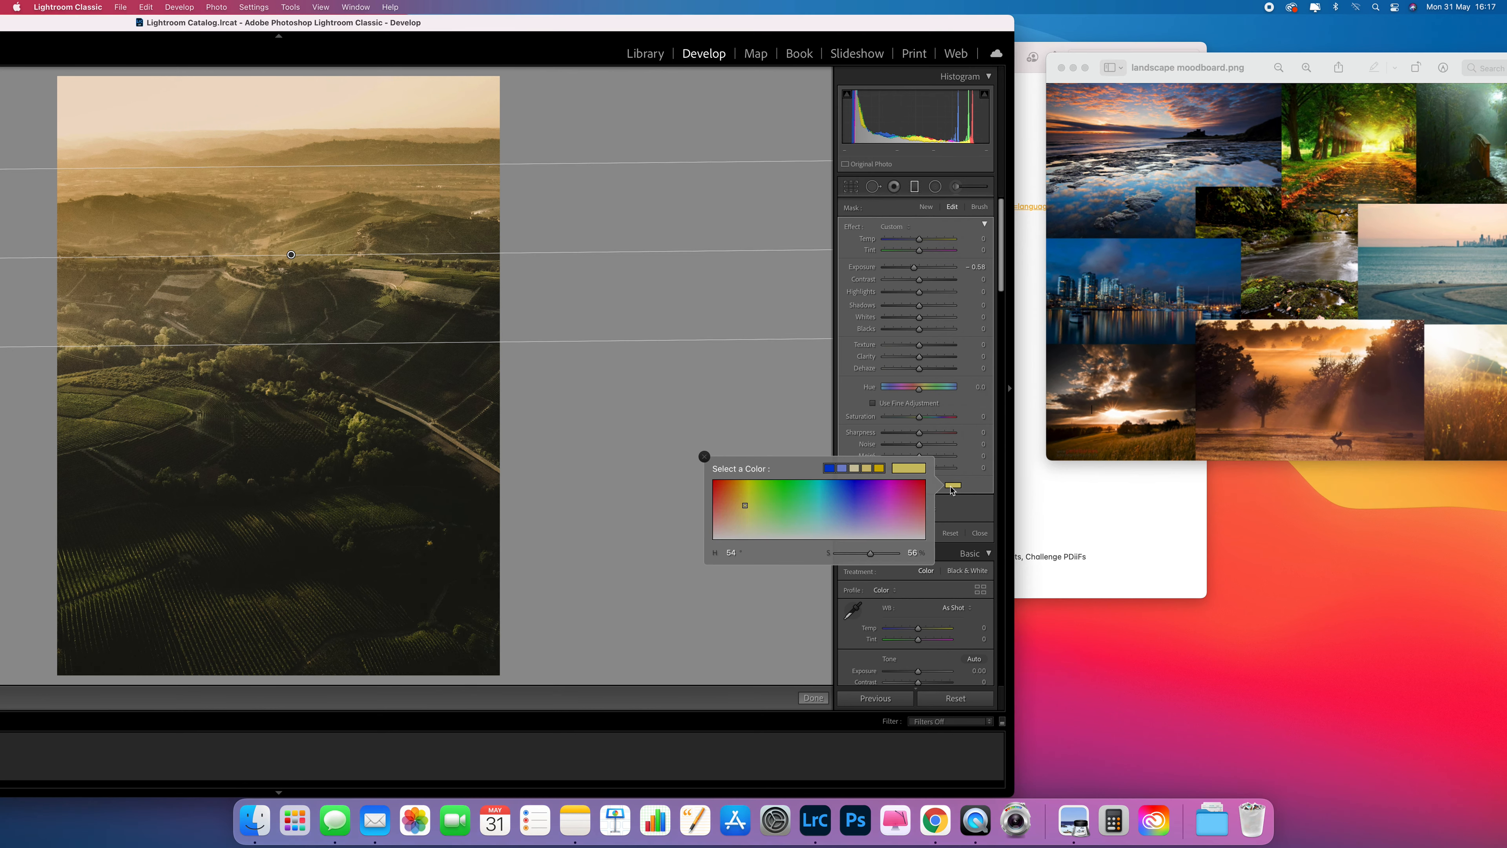
left_click(770, 502)
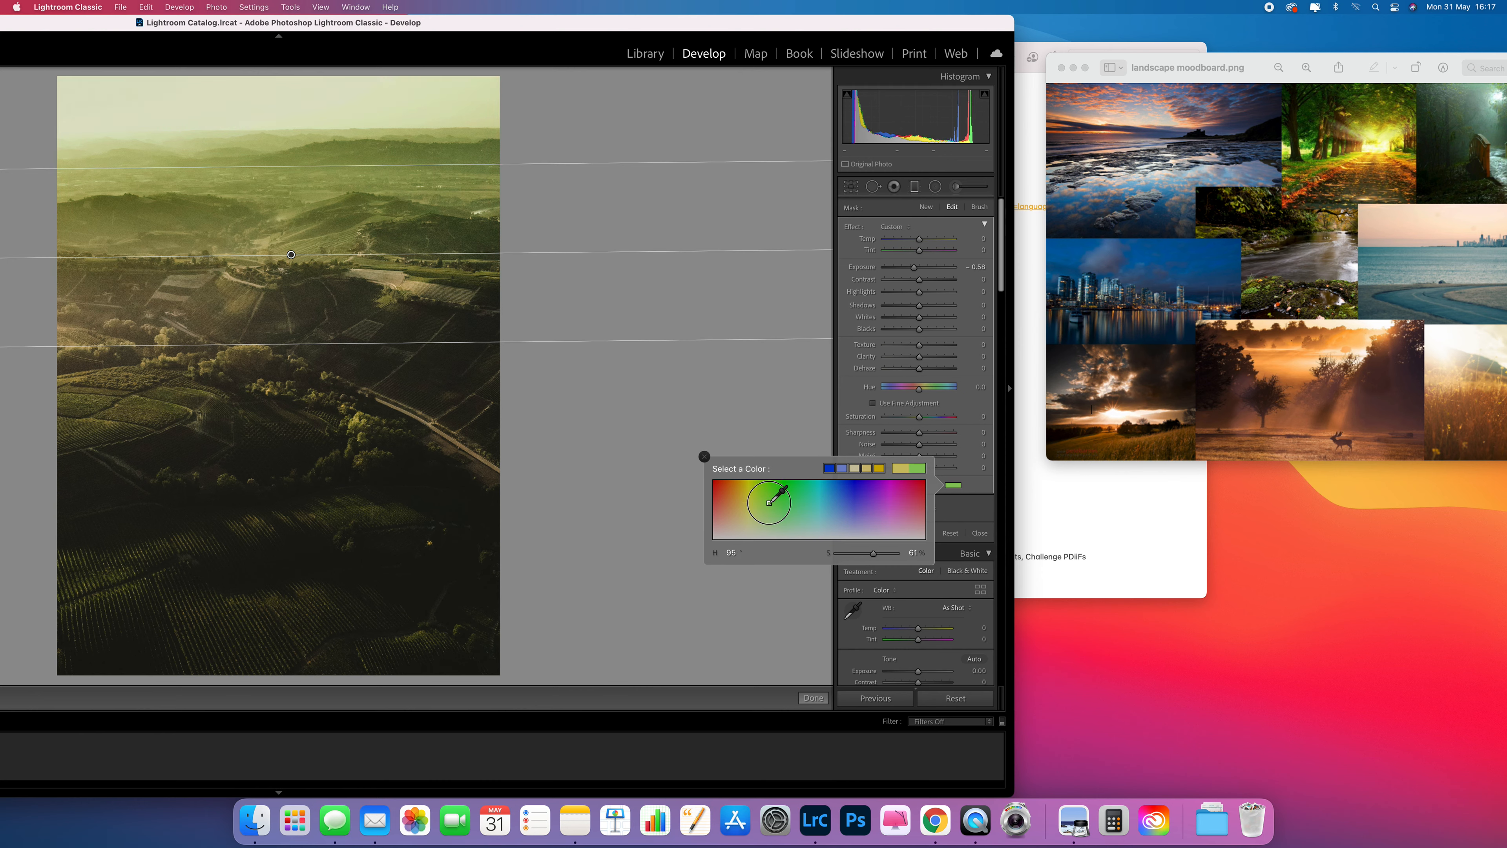
left_click_drag(770, 502, 1289, 373)
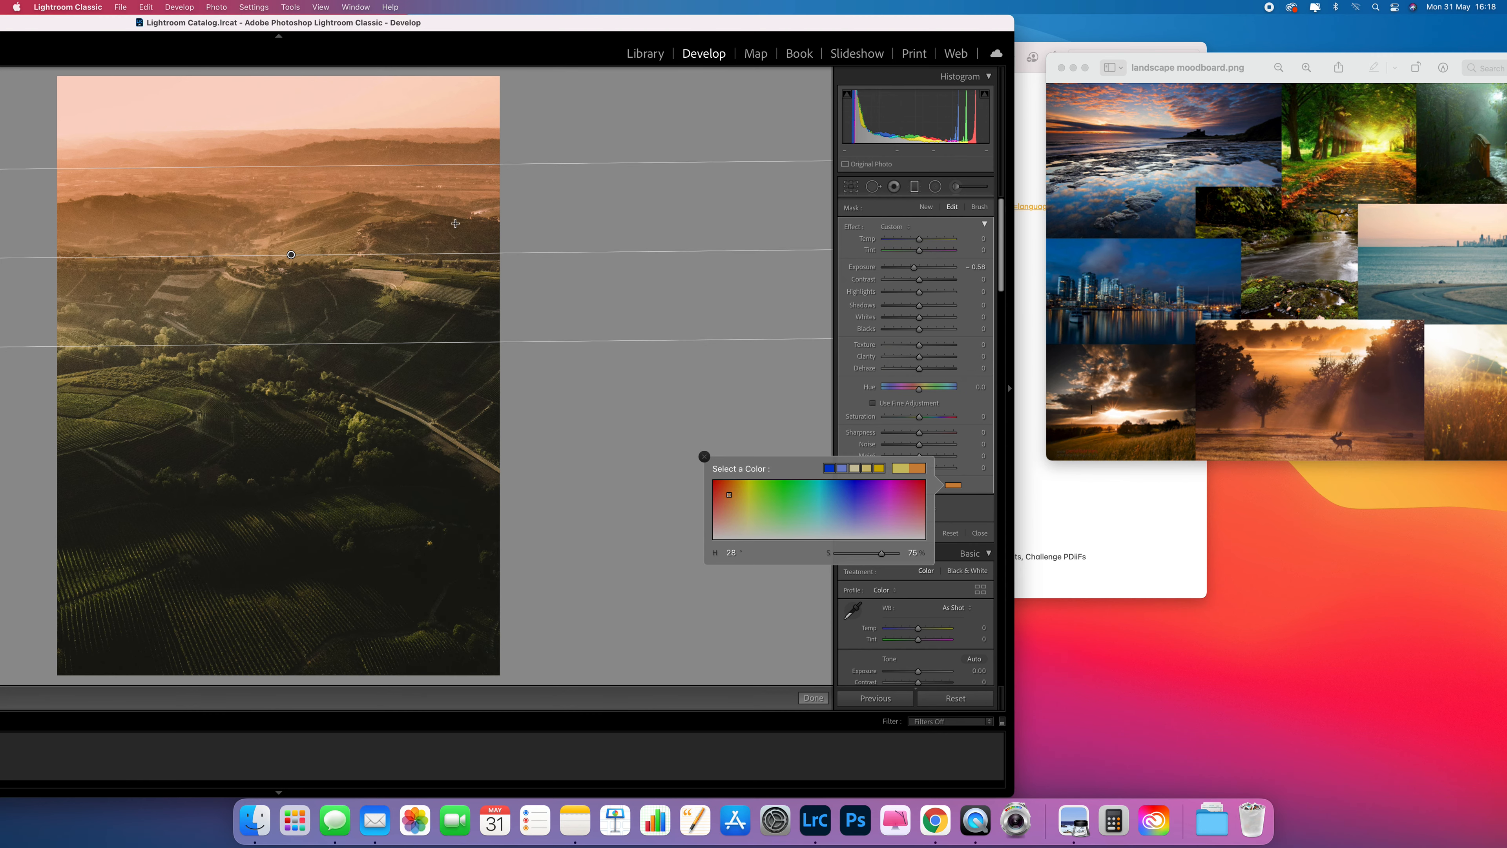
Move the Lightroom window back and lower the filter's Highlights to -29.
left_click_drag(417, 22, 843, 16)
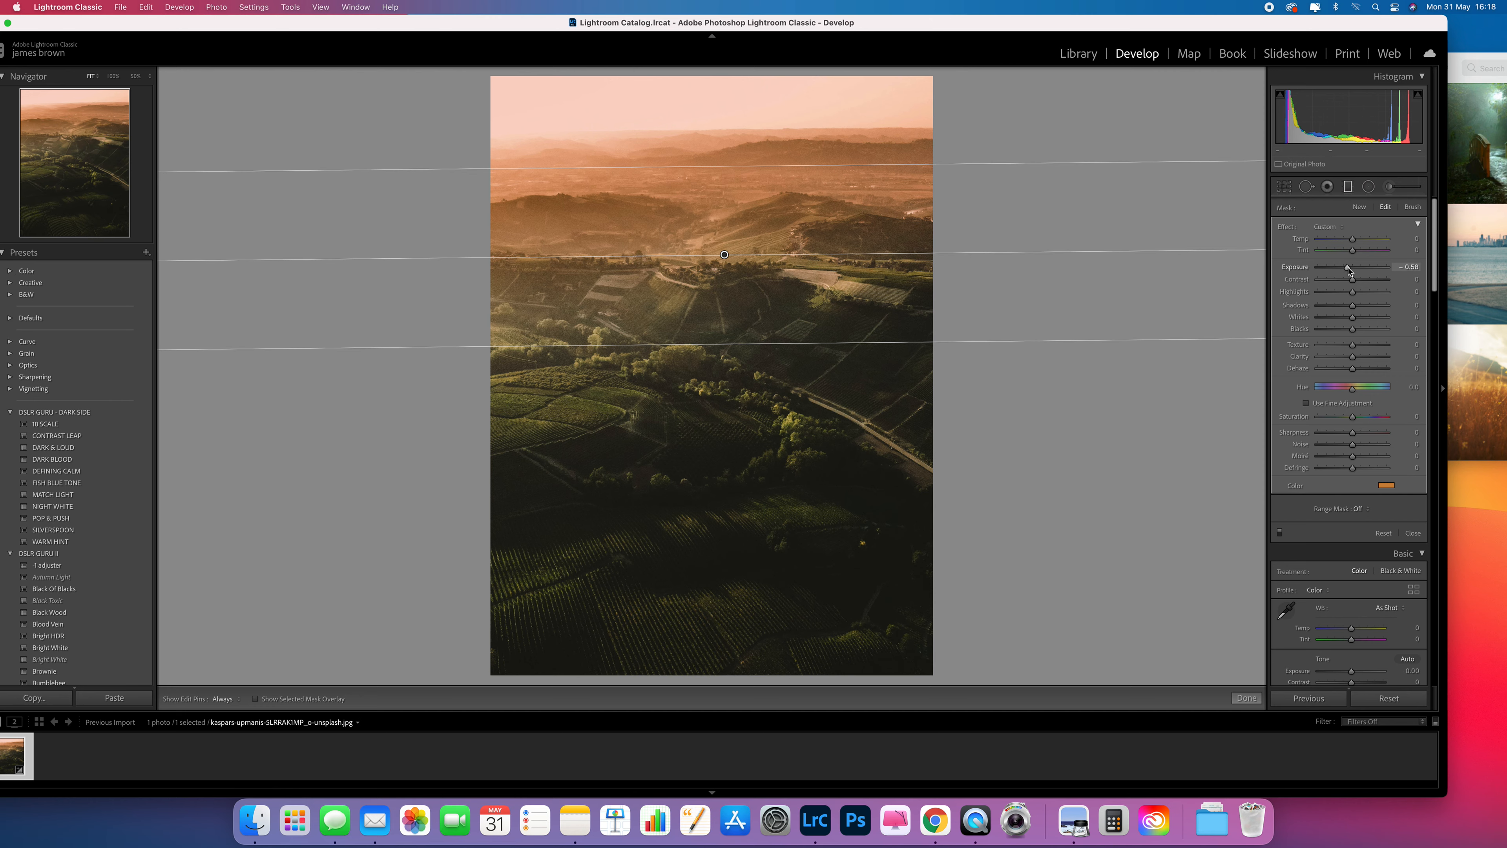
left_click_drag(1353, 291, 1350, 303)
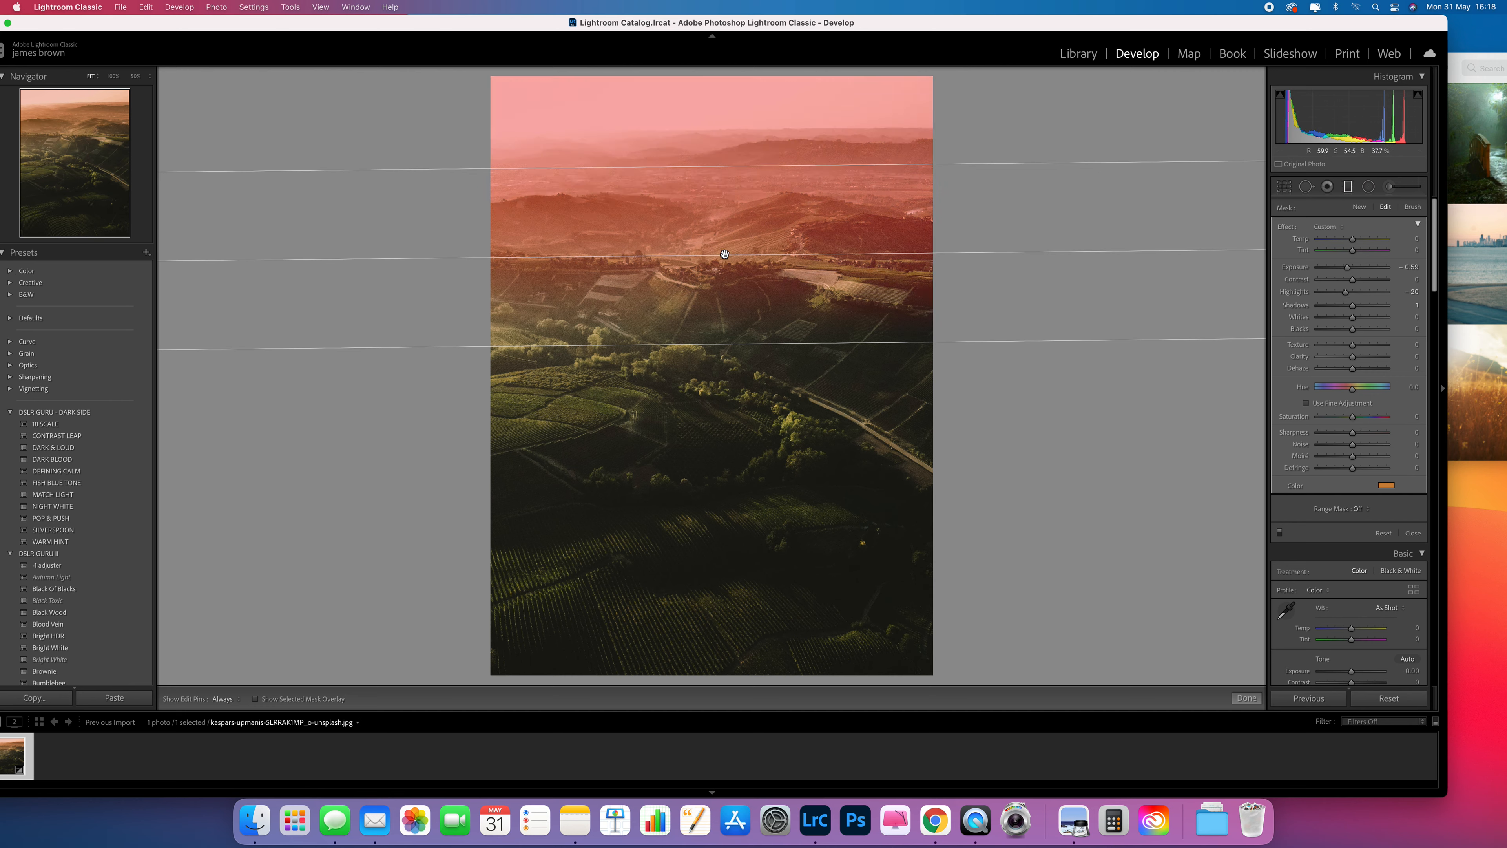
Duplicate the graduated filter and offset the copy's pin slightly.
right_click(725, 255)
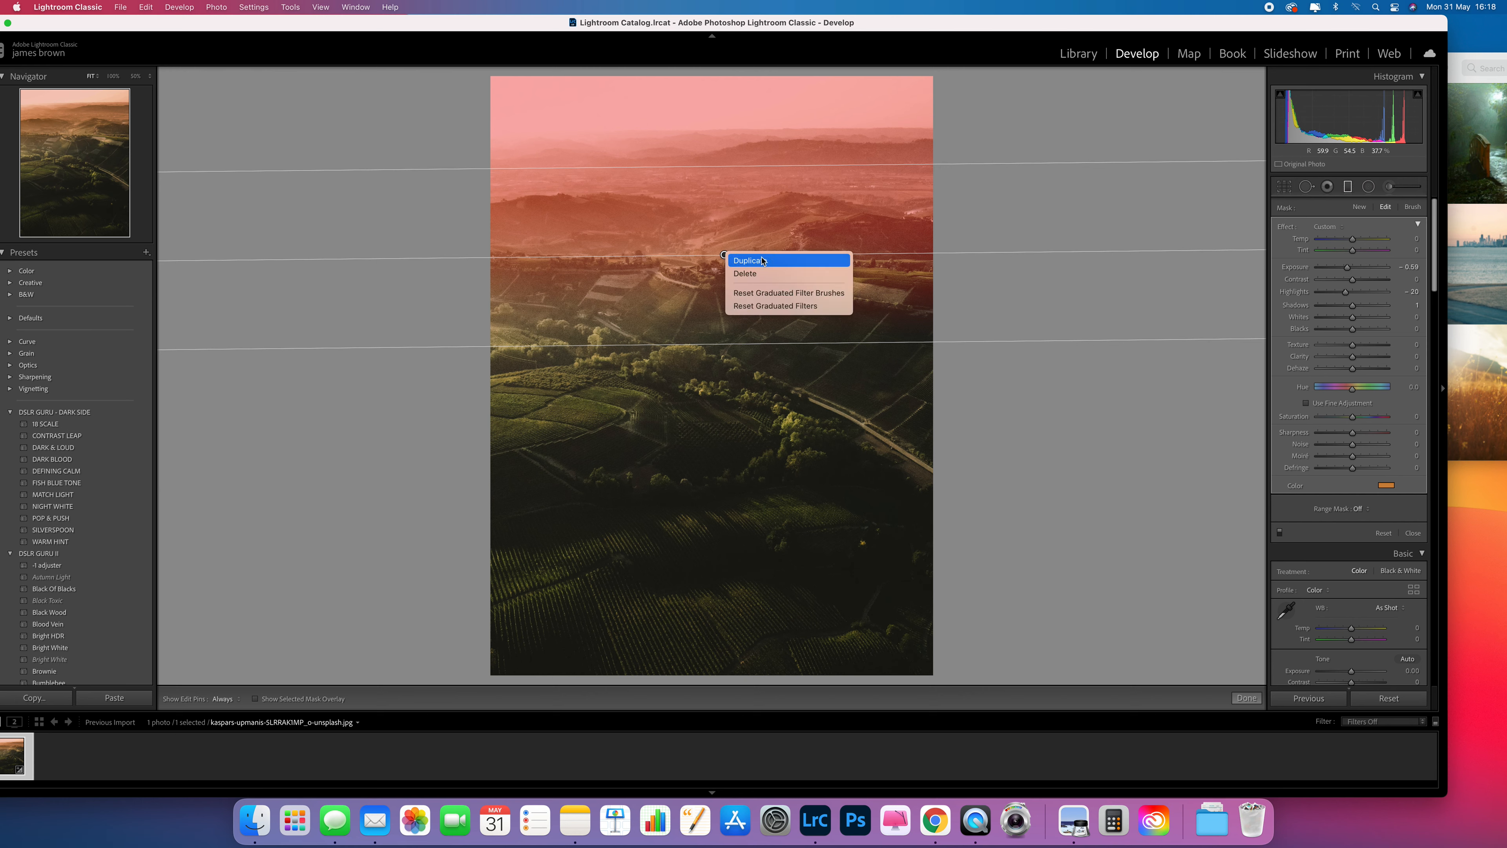
left_click(797, 265)
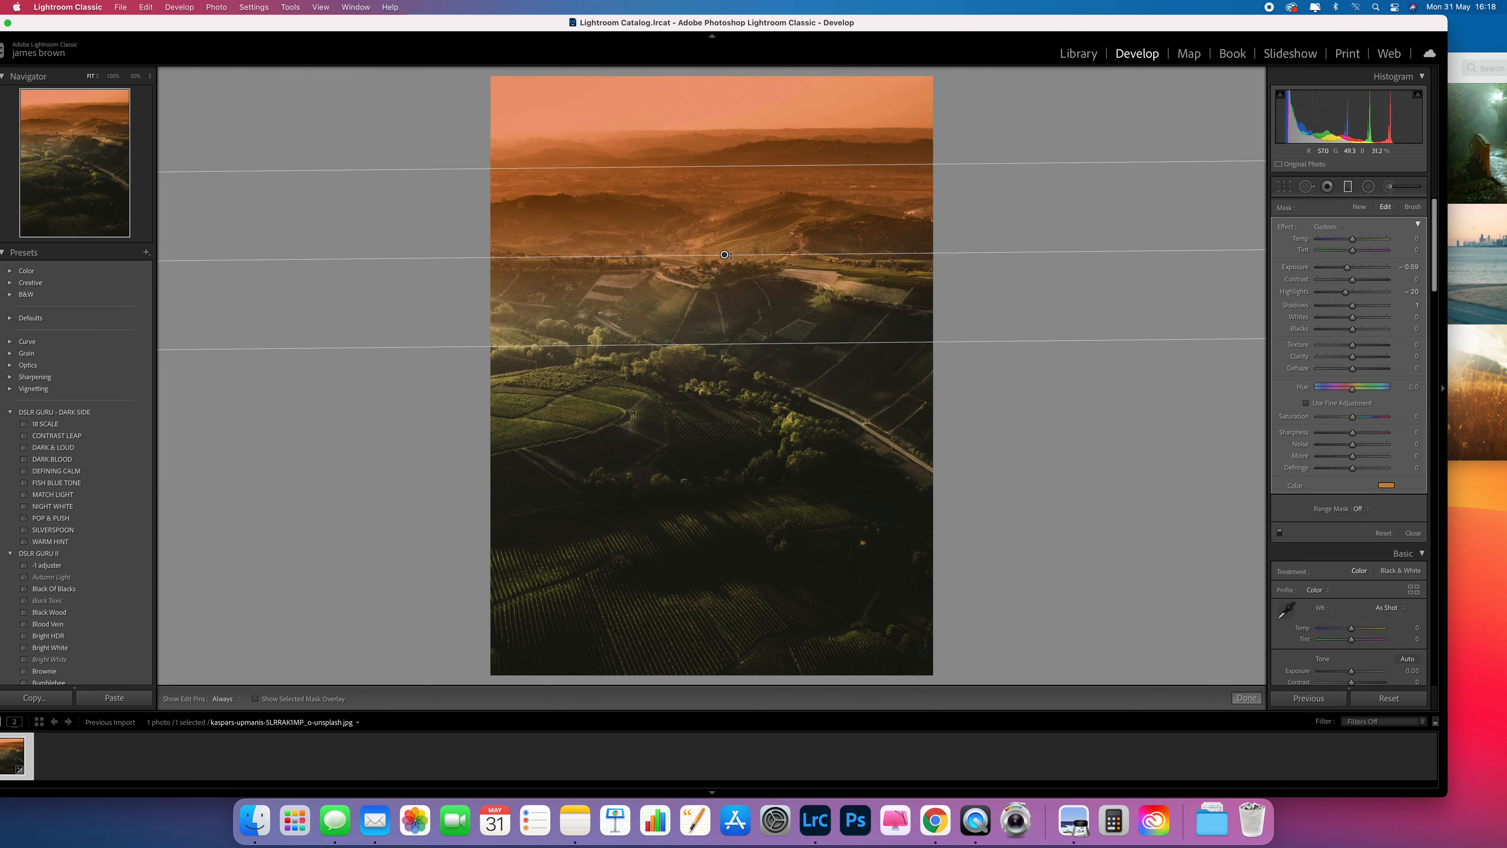
left_click_drag(726, 256, 739, 255)
left_click(256, 699)
left_click(256, 699)
left_click(256, 698)
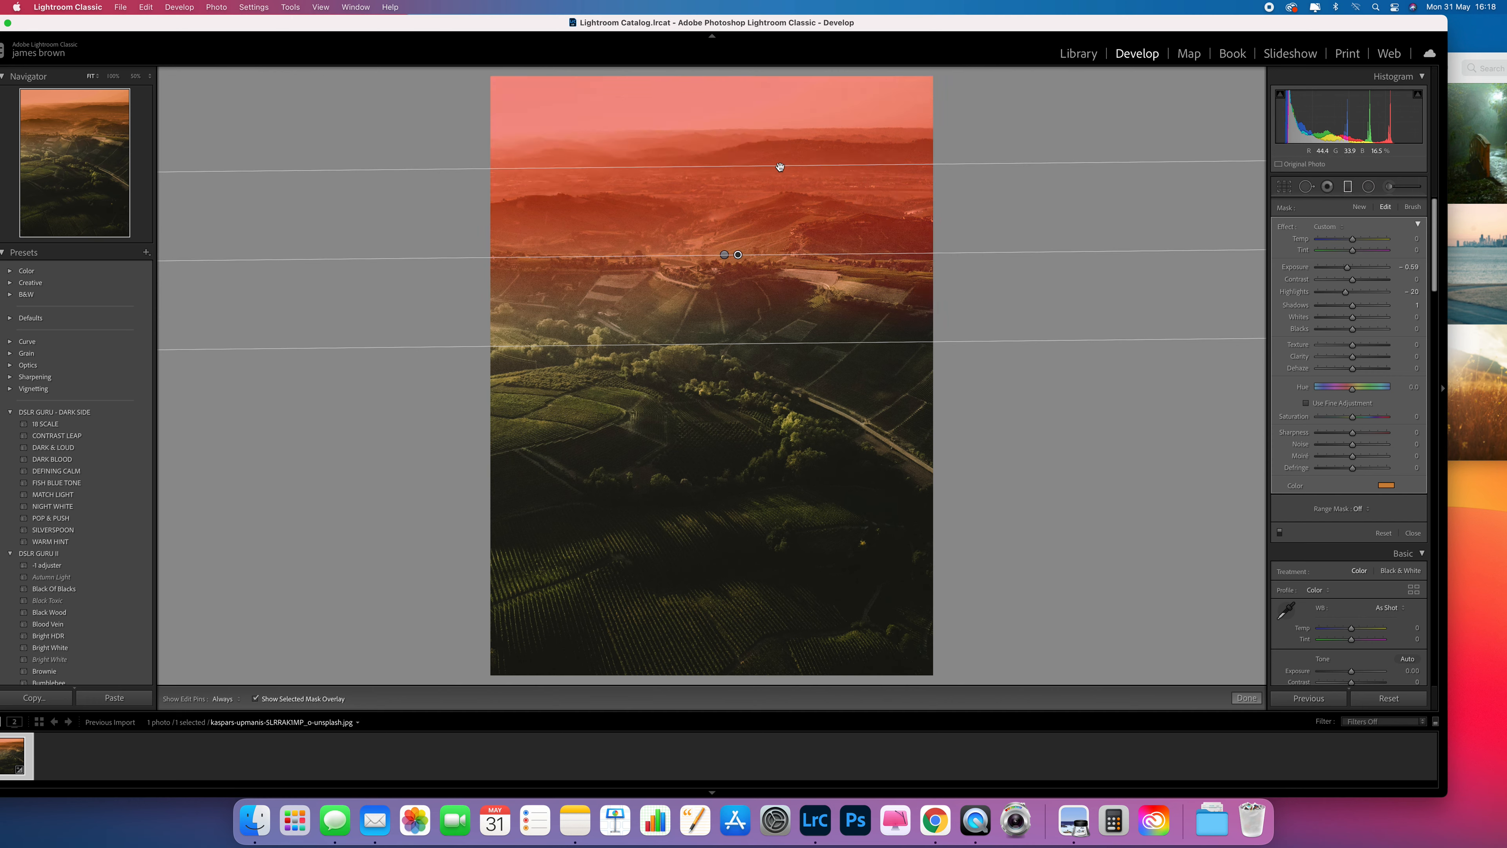
left_click_drag(780, 167, 777, 454)
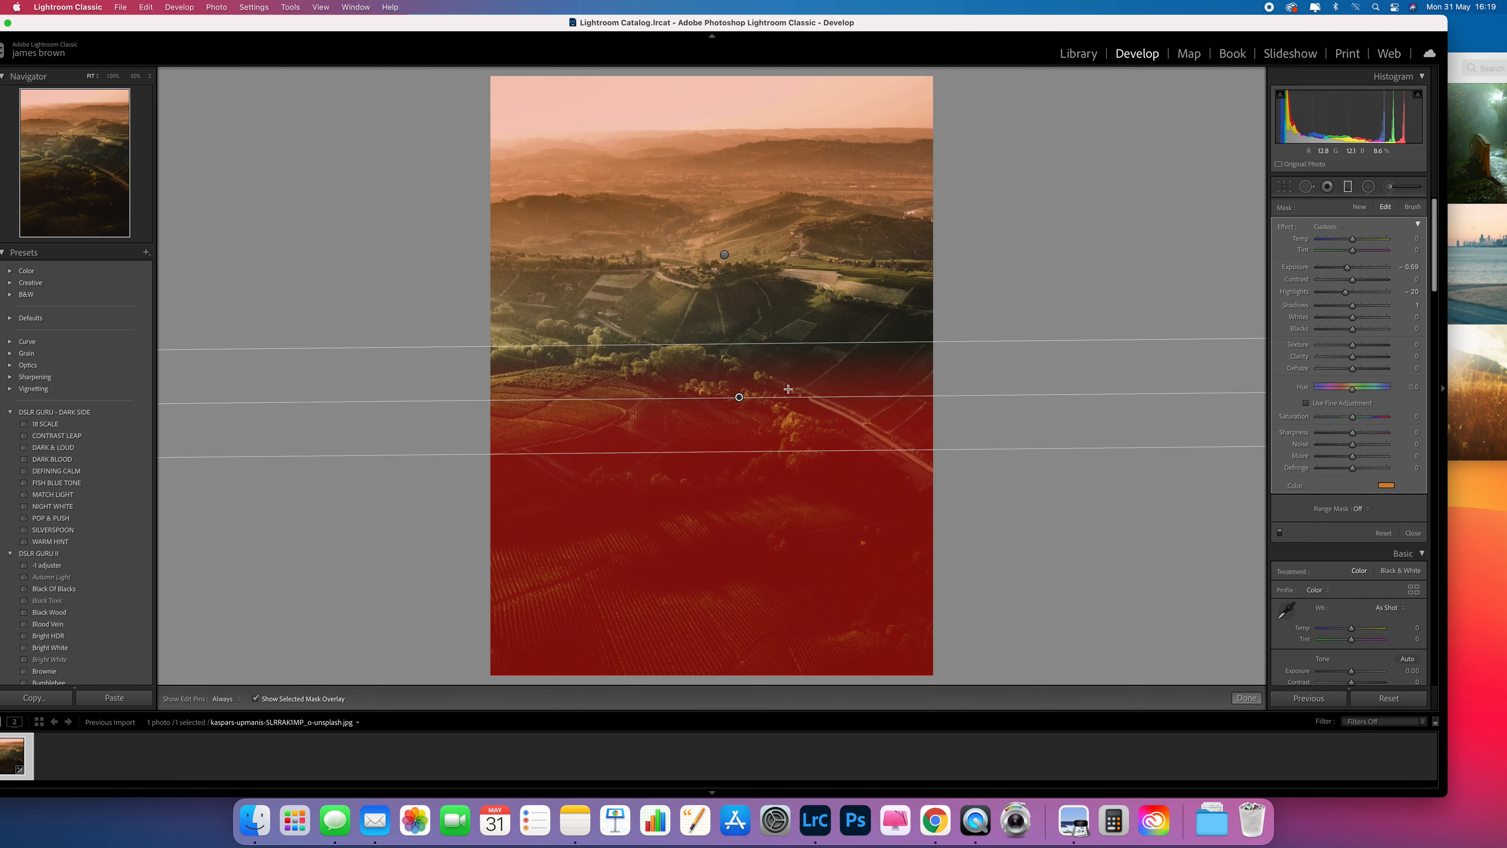
left_click_drag(772, 453, 786, 166)
Flip the duplicated filter so it grades the lower foreground, fading up to the horizon, then hide the overlay.
key("alt")
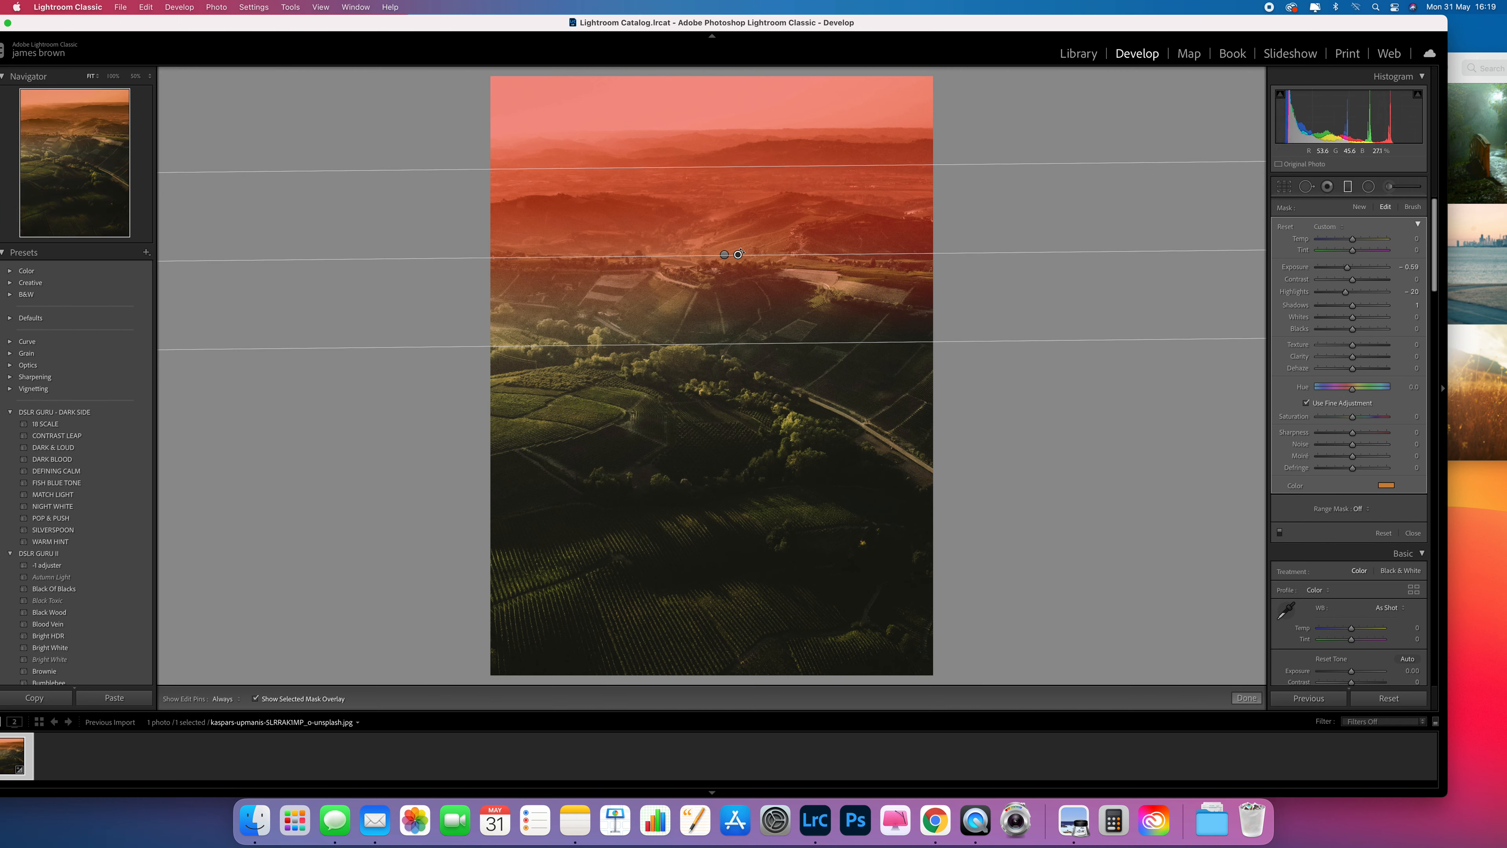
key("alt")
key("alt")
key("alt")
left_click_drag(779, 168, 768, 276)
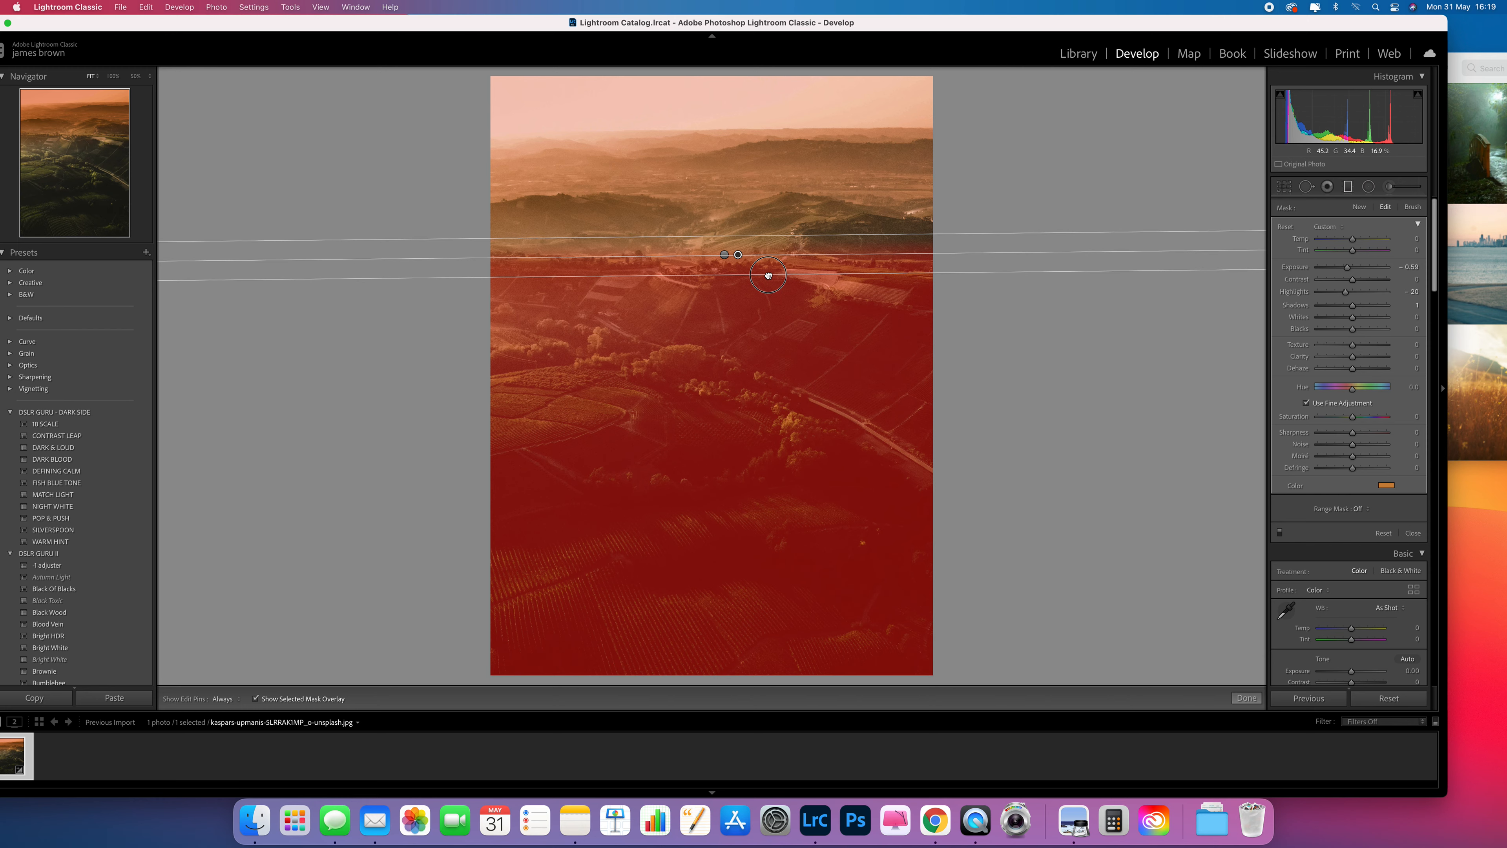
mouse_move(768, 276)
left_mouse_down()
mouse_move(742, 259)
mouse_move(763, 238)
mouse_move(761, 266)
left_mouse_up()
key("alt")
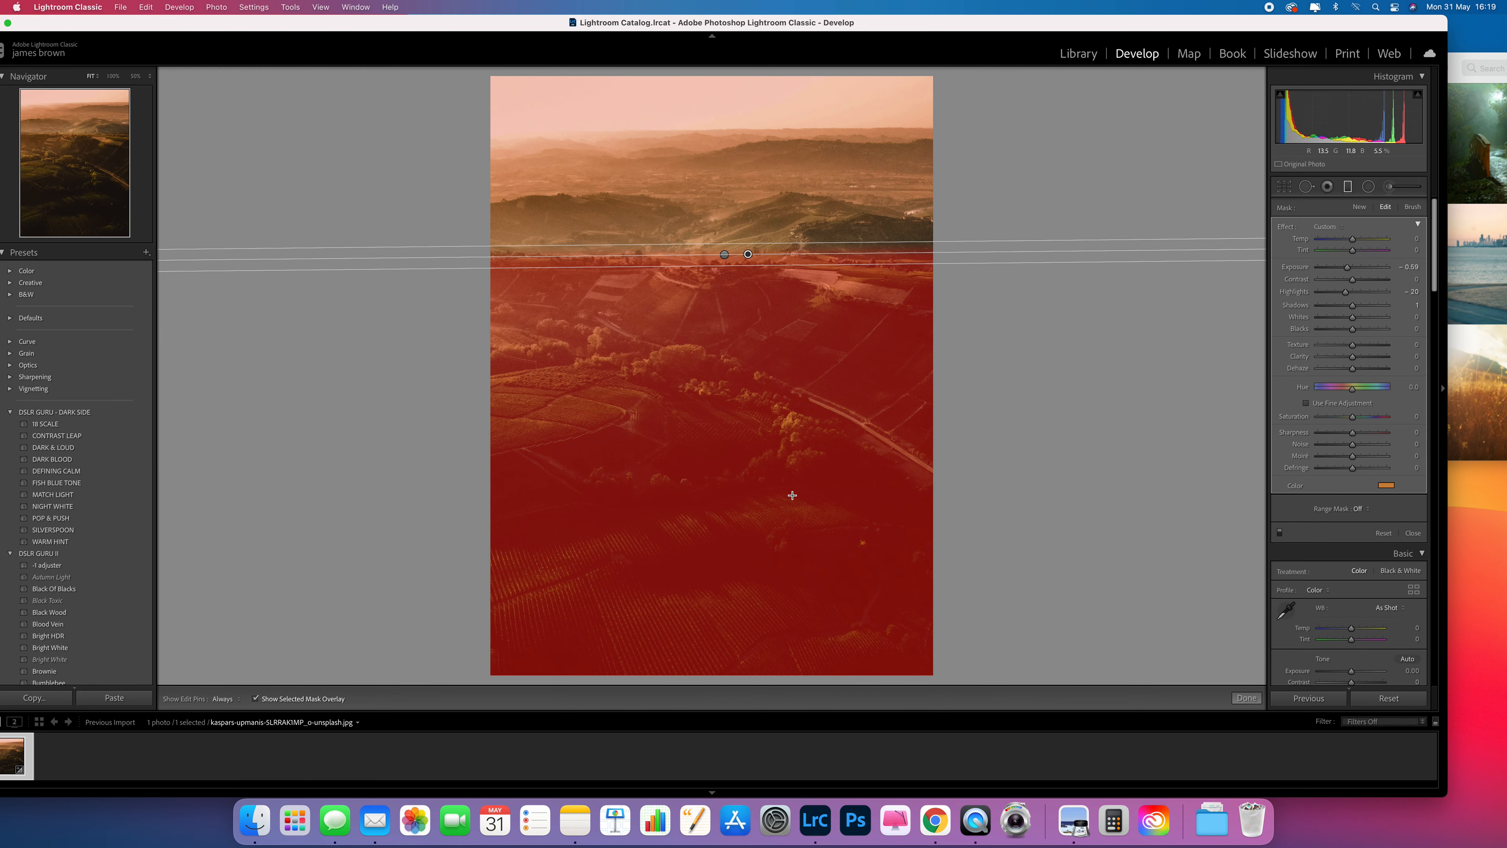
left_click(255, 699)
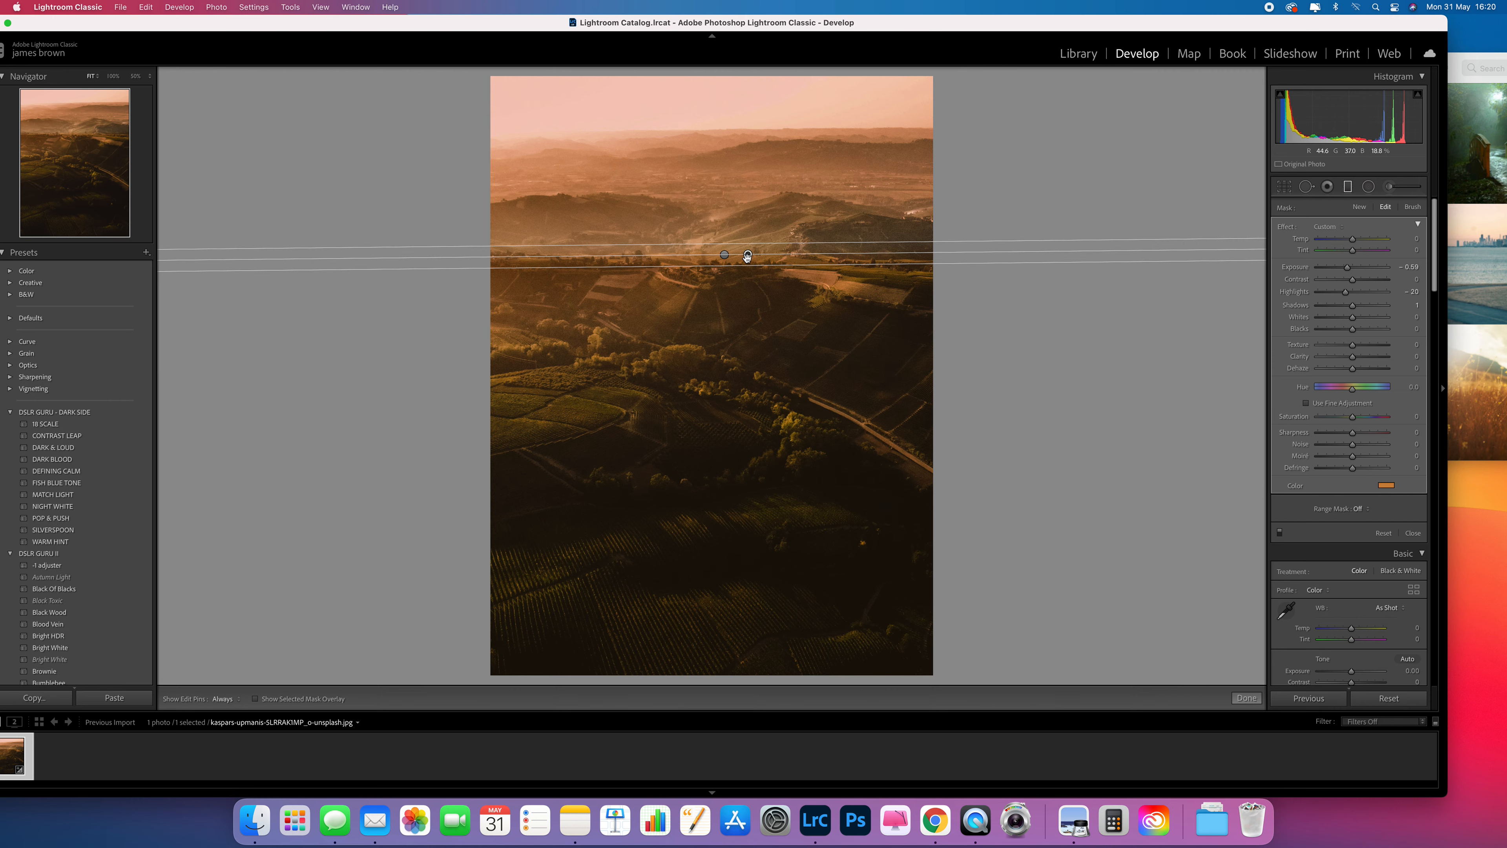
Nudge the foreground filter's pin slightly and close the graduated filter tool.
mouse_move(748, 255)
key("alt")
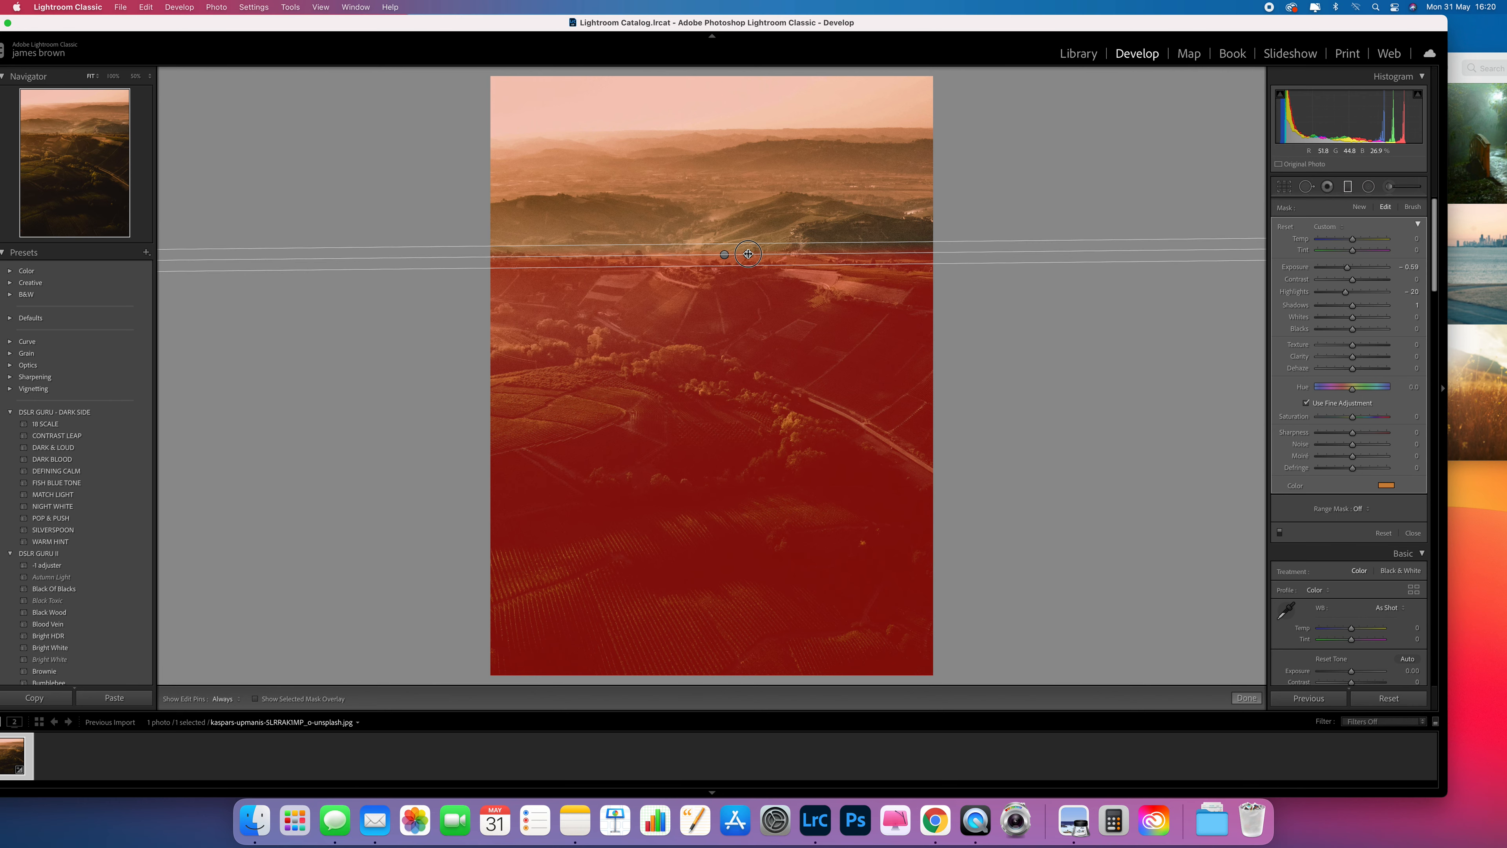
left_click(748, 254, "alt")
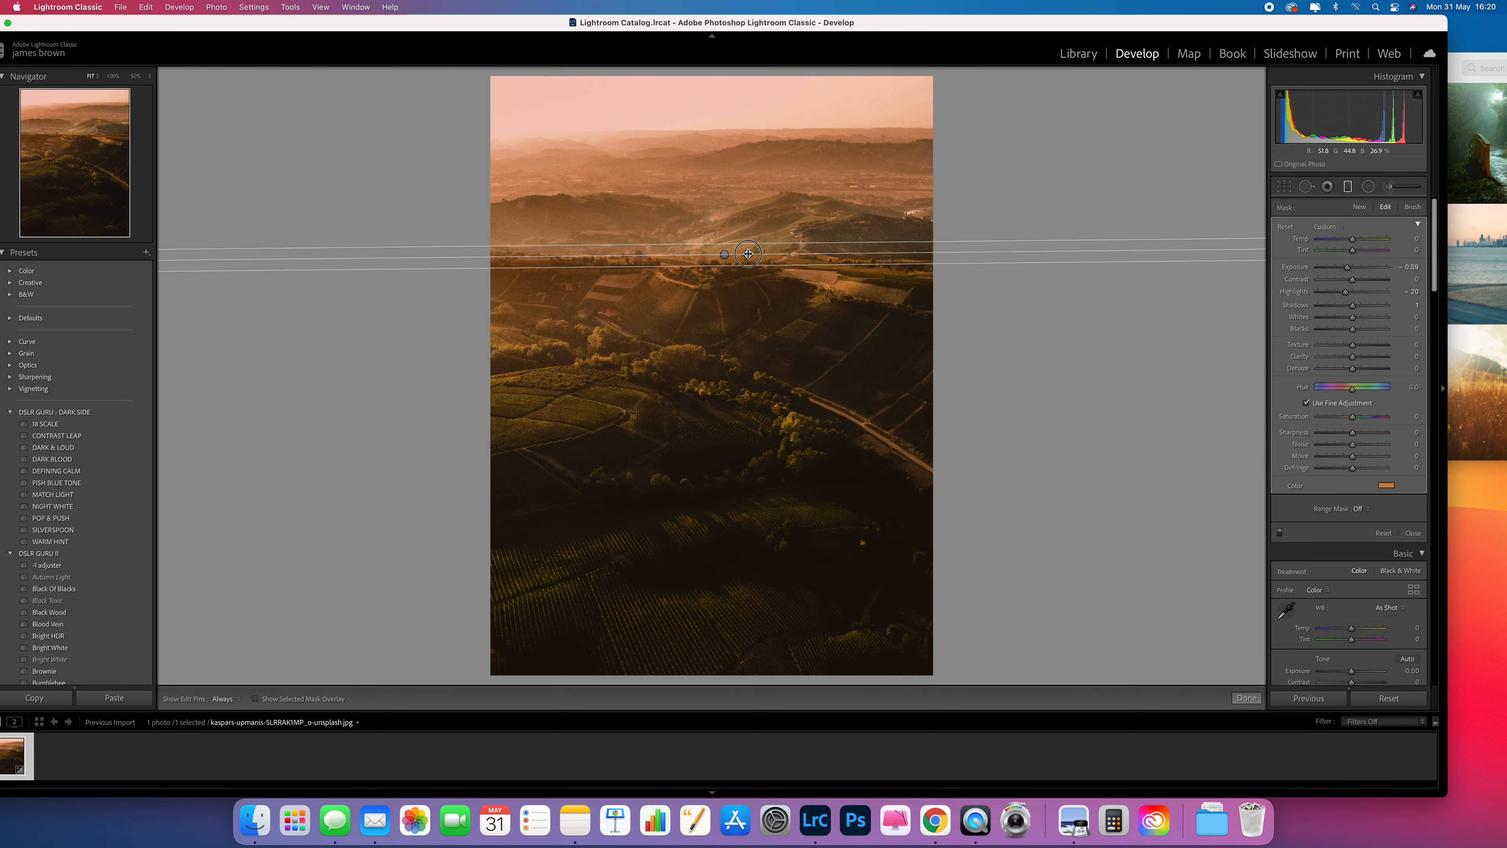
mouse_move(748, 254)
left_mouse_down()
mouse_move(784, 255)
mouse_move(665, 254)
mouse_move(752, 254)
left_mouse_up()
left_click(1246, 697)
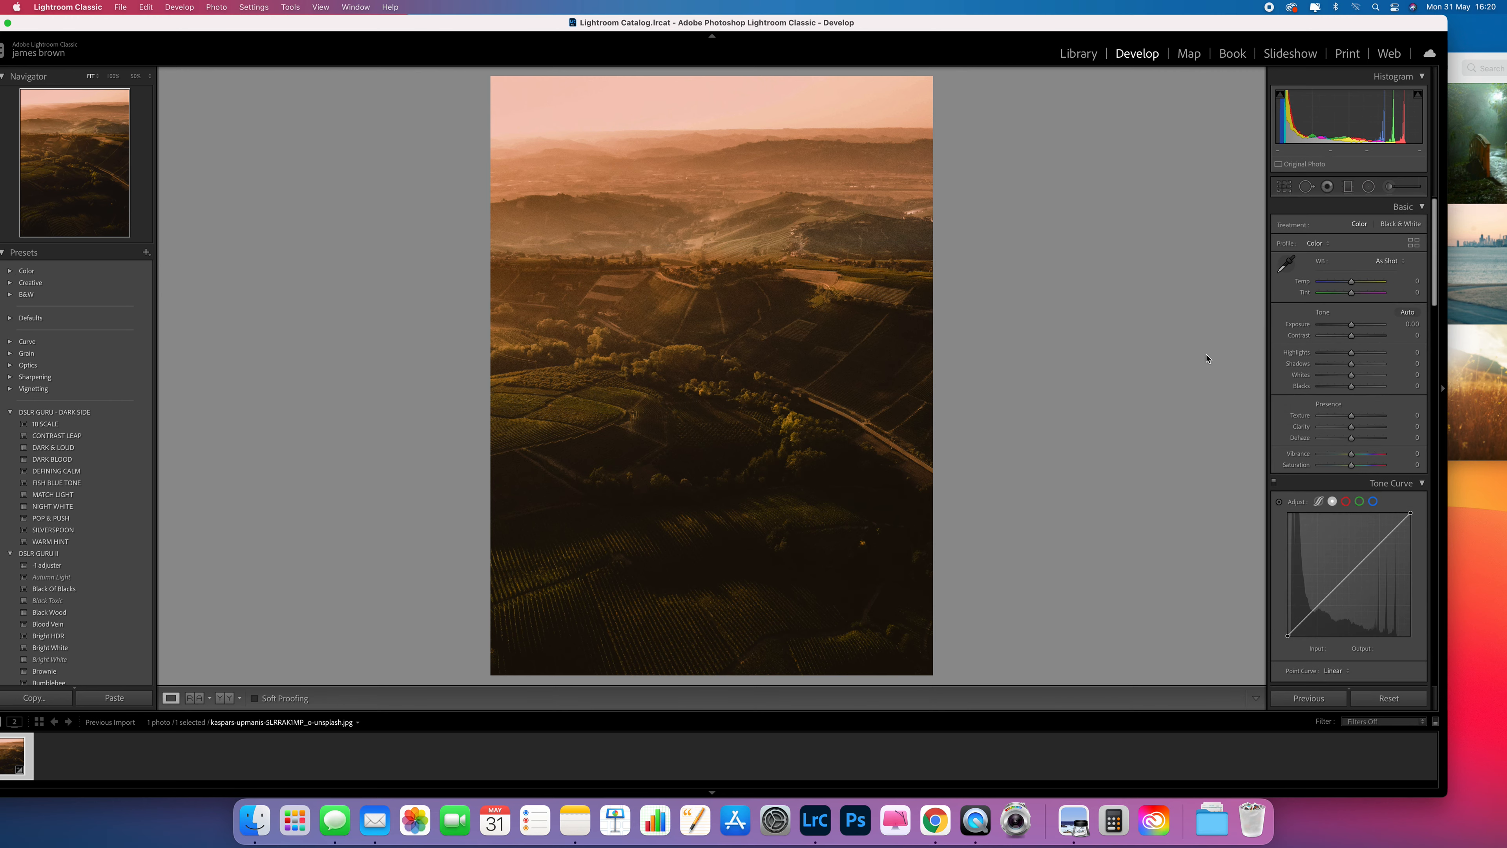
Reopen the graduated filters and inspect each filter's mask overlay in turn.
left_click(1349, 187)
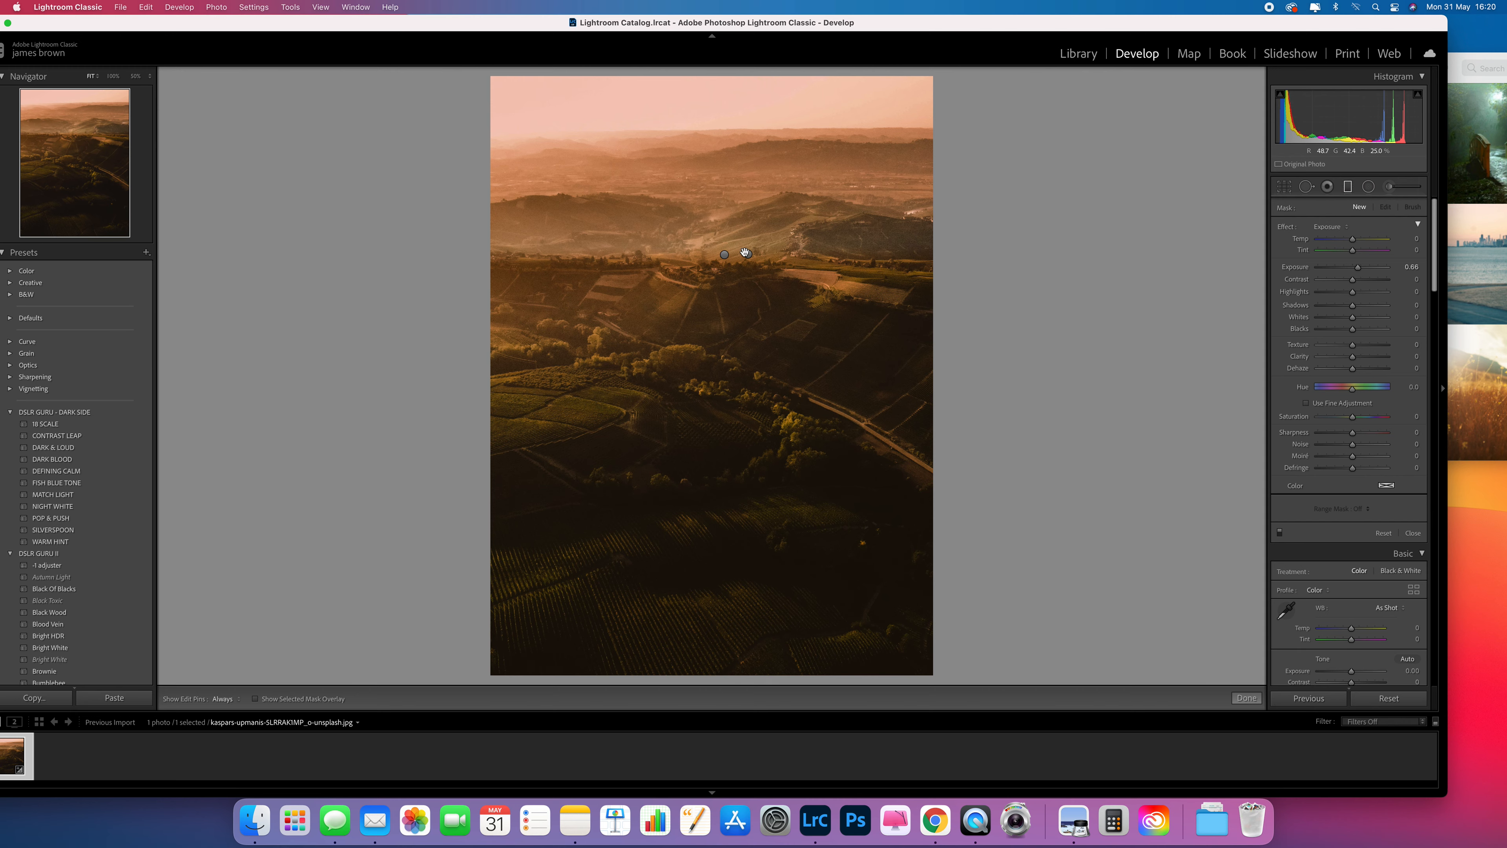
left_click(725, 254)
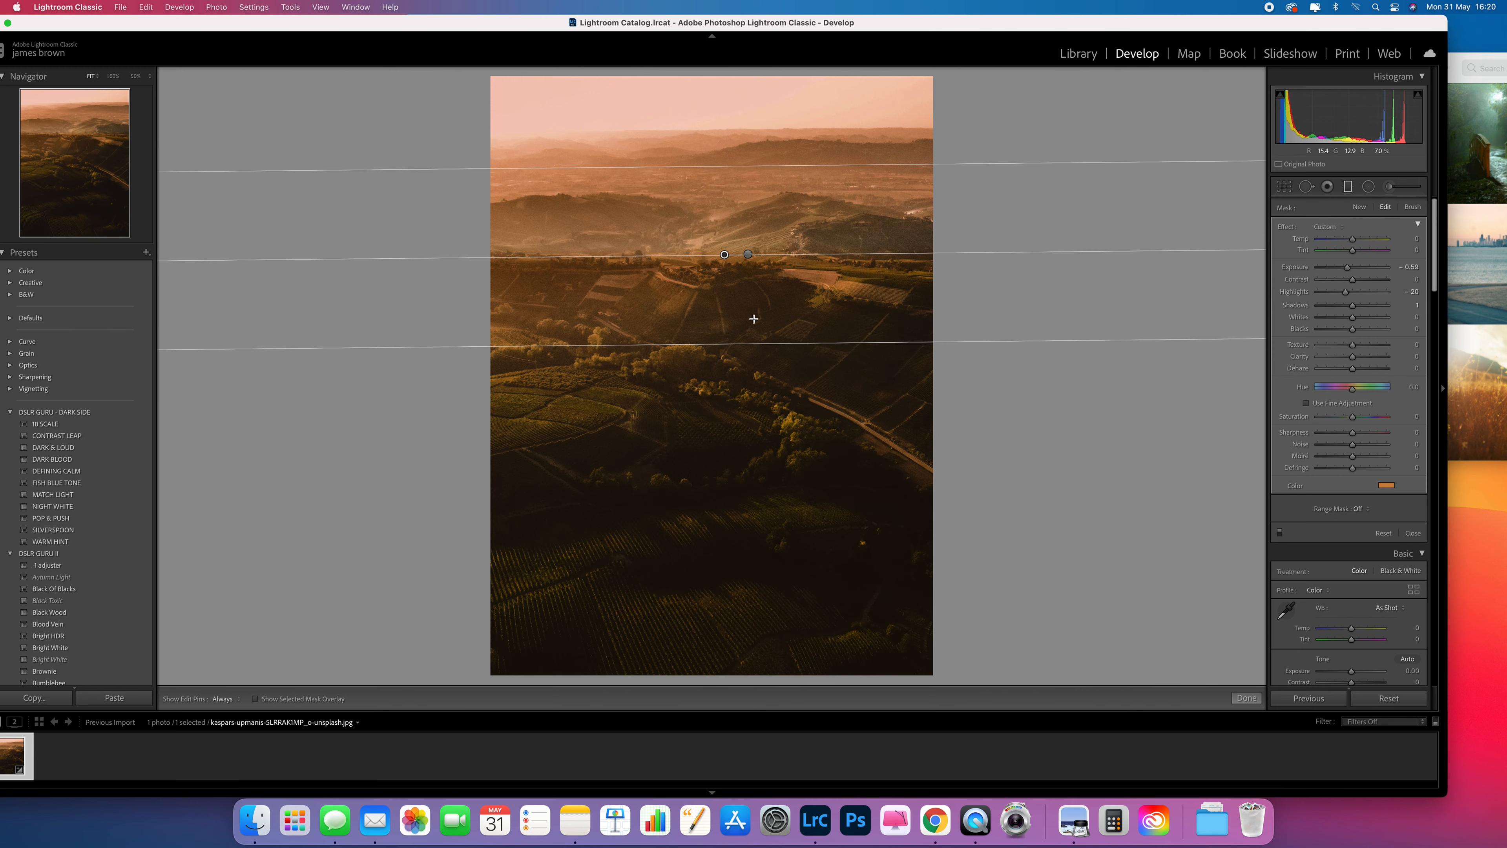
left_click(256, 700)
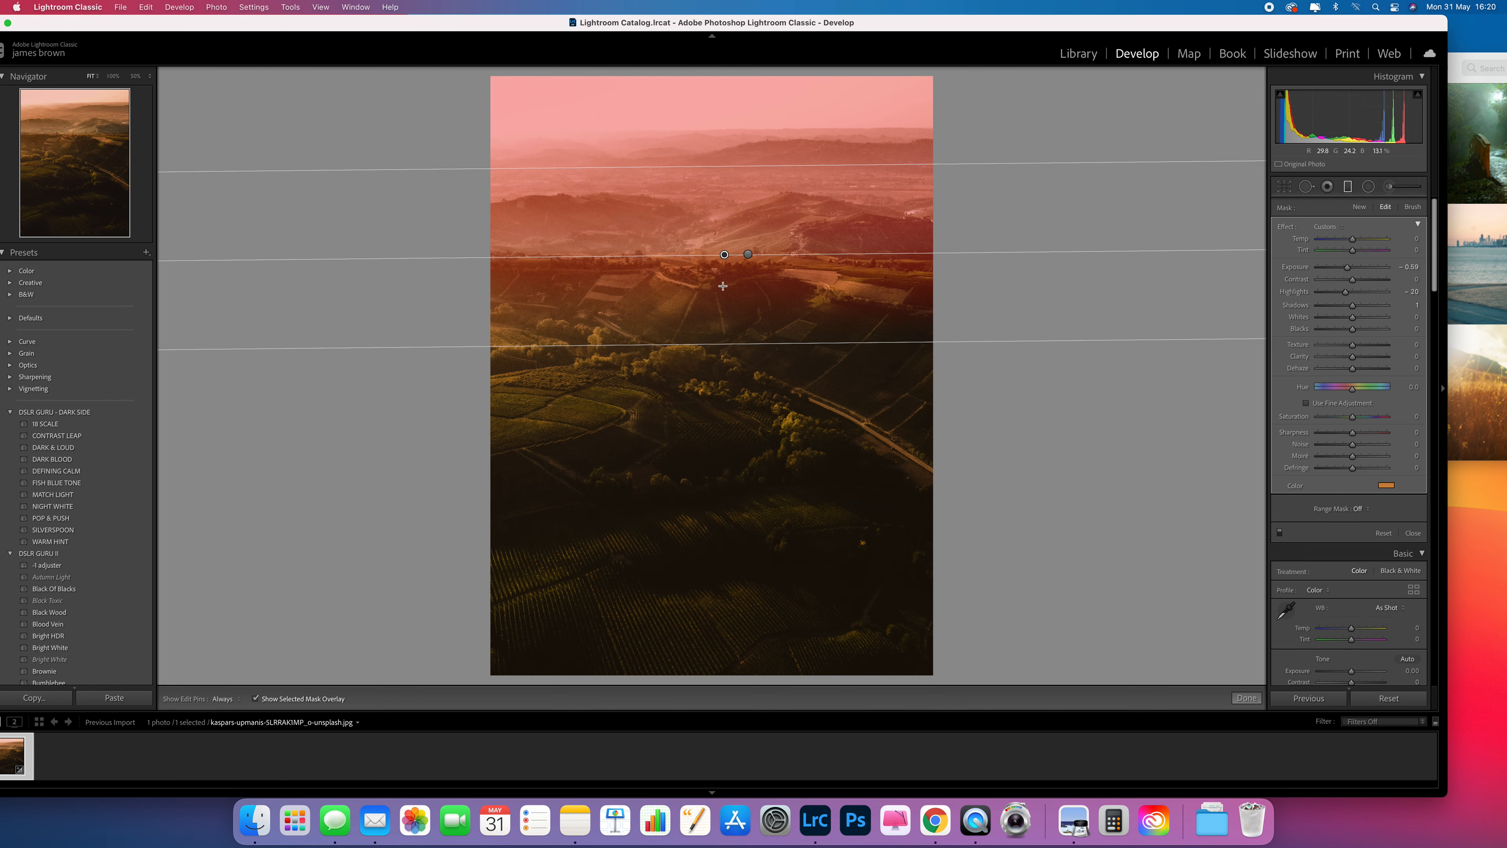
left_click(748, 253)
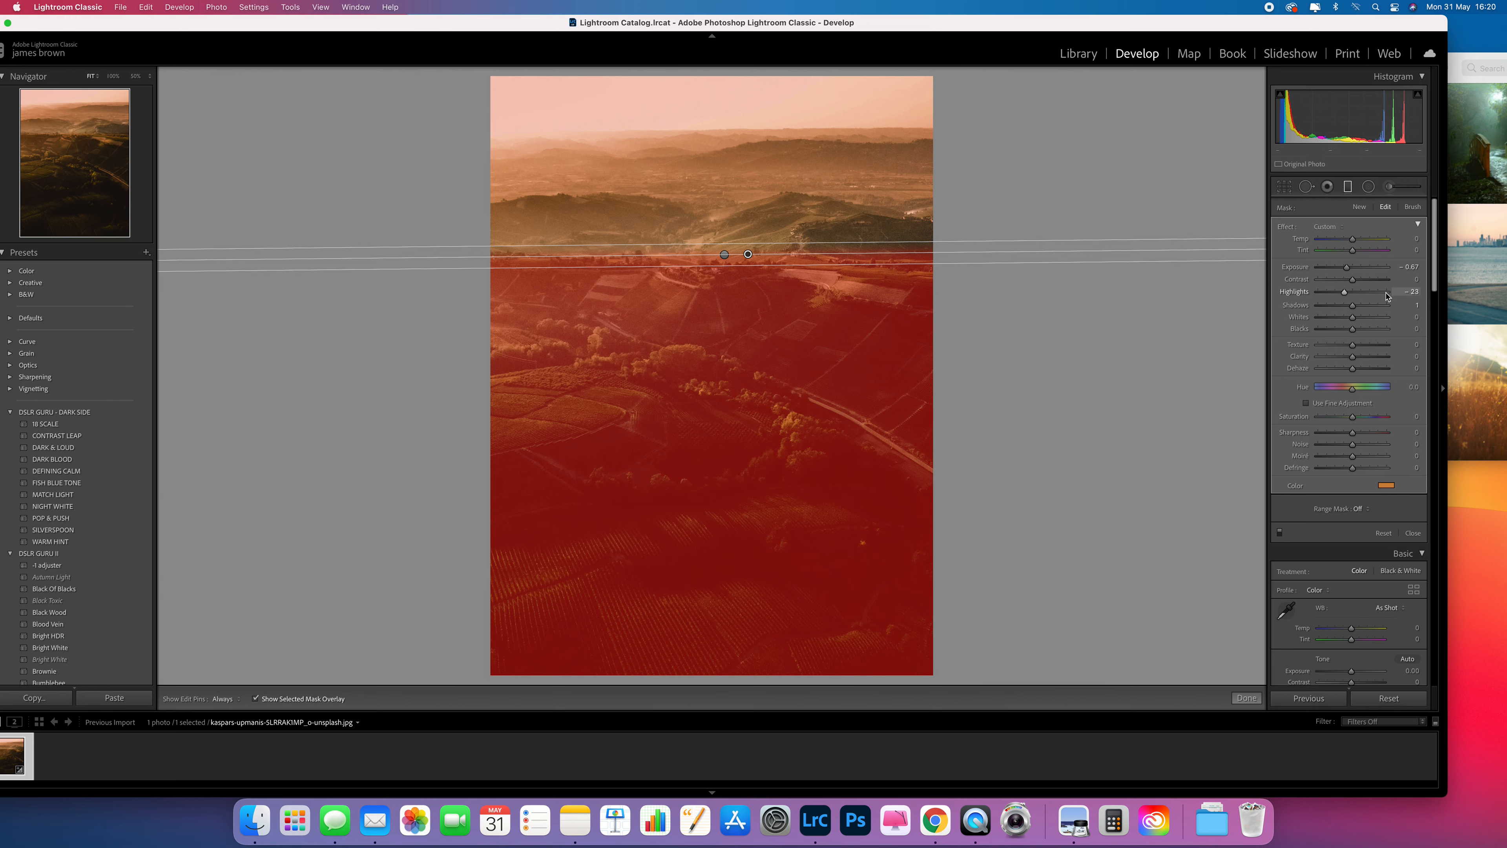
Nudge the foreground filter's pin slightly and hide its mask overlay.
mouse_move(782, 267)
left_mouse_down()
mouse_move(794, 397)
mouse_move(777, 565)
mouse_move(754, 274)
left_mouse_up()
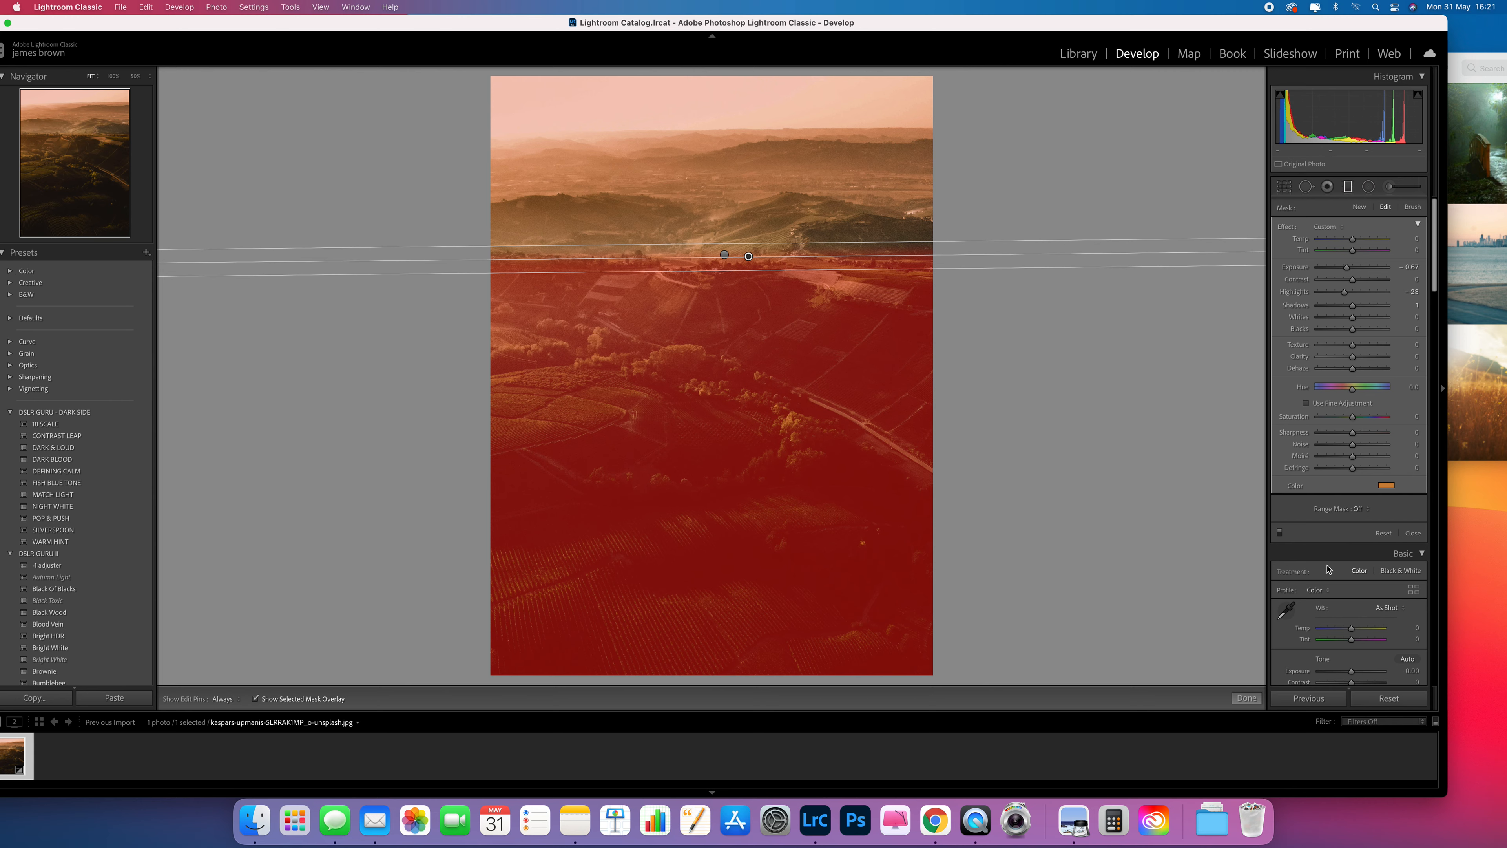
left_click(256, 699)
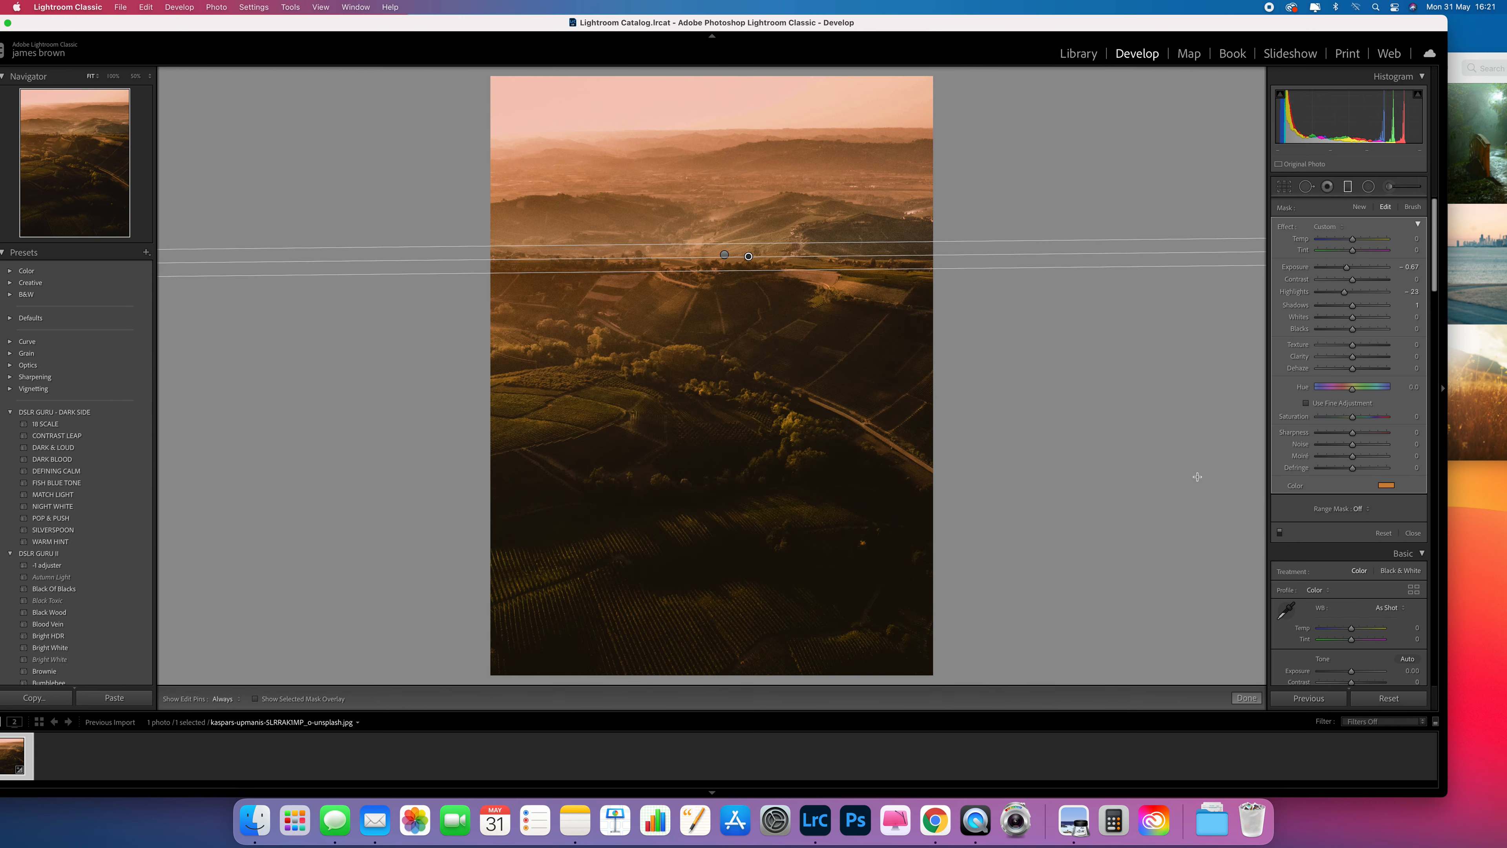
Tint the foreground filter with a warm orange sampled from the moodboard image, hue 31 and saturation 80, then close the filter tool.
left_click(1386, 485)
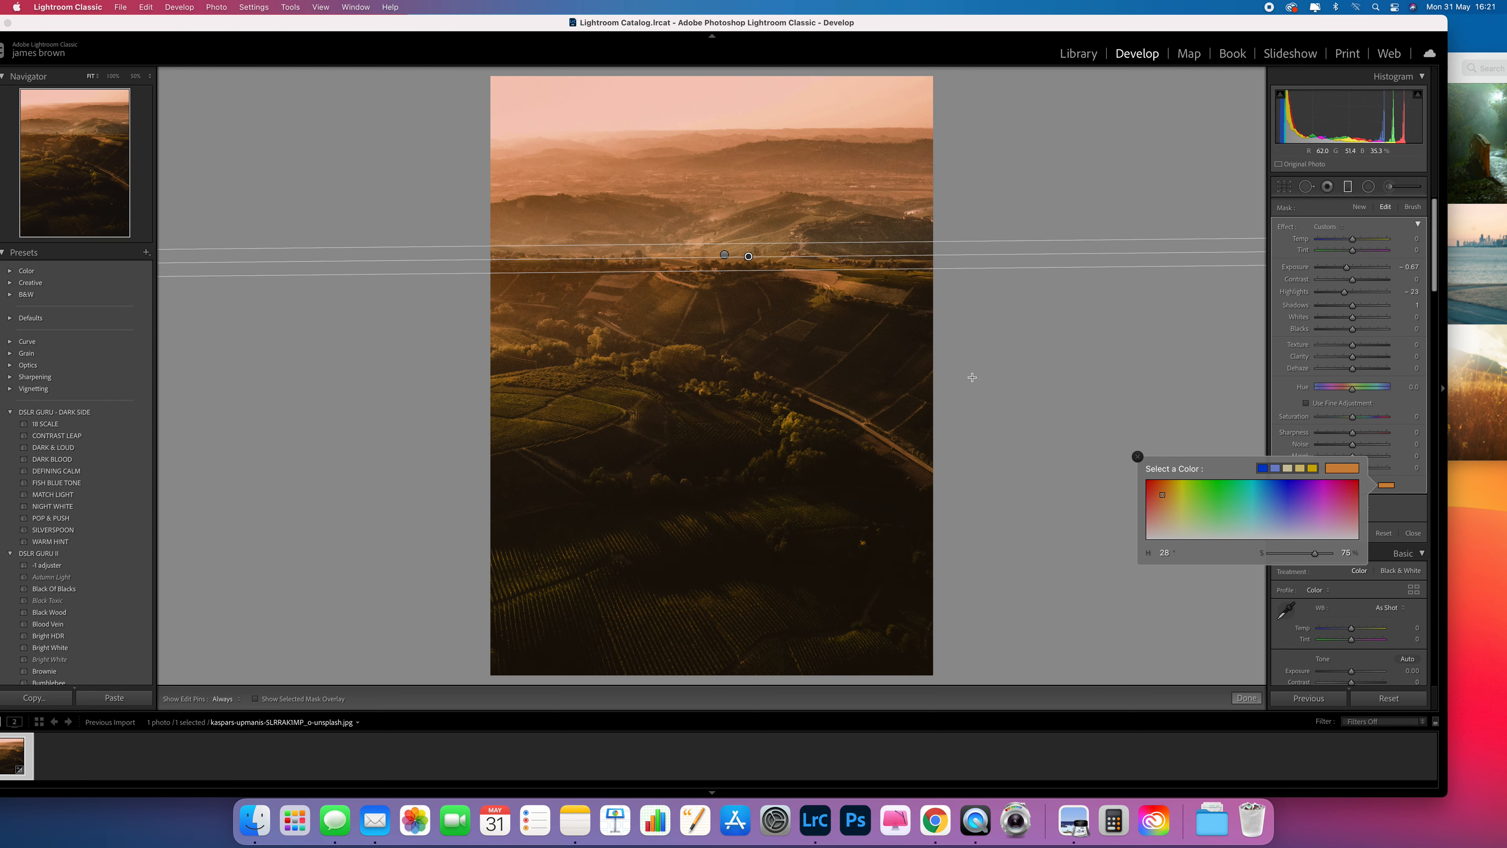
mouse_move(1273, 506)
left_mouse_down()
mouse_move(1190, 500)
mouse_move(1179, 514)
left_mouse_up()
left_click(1467, 42)
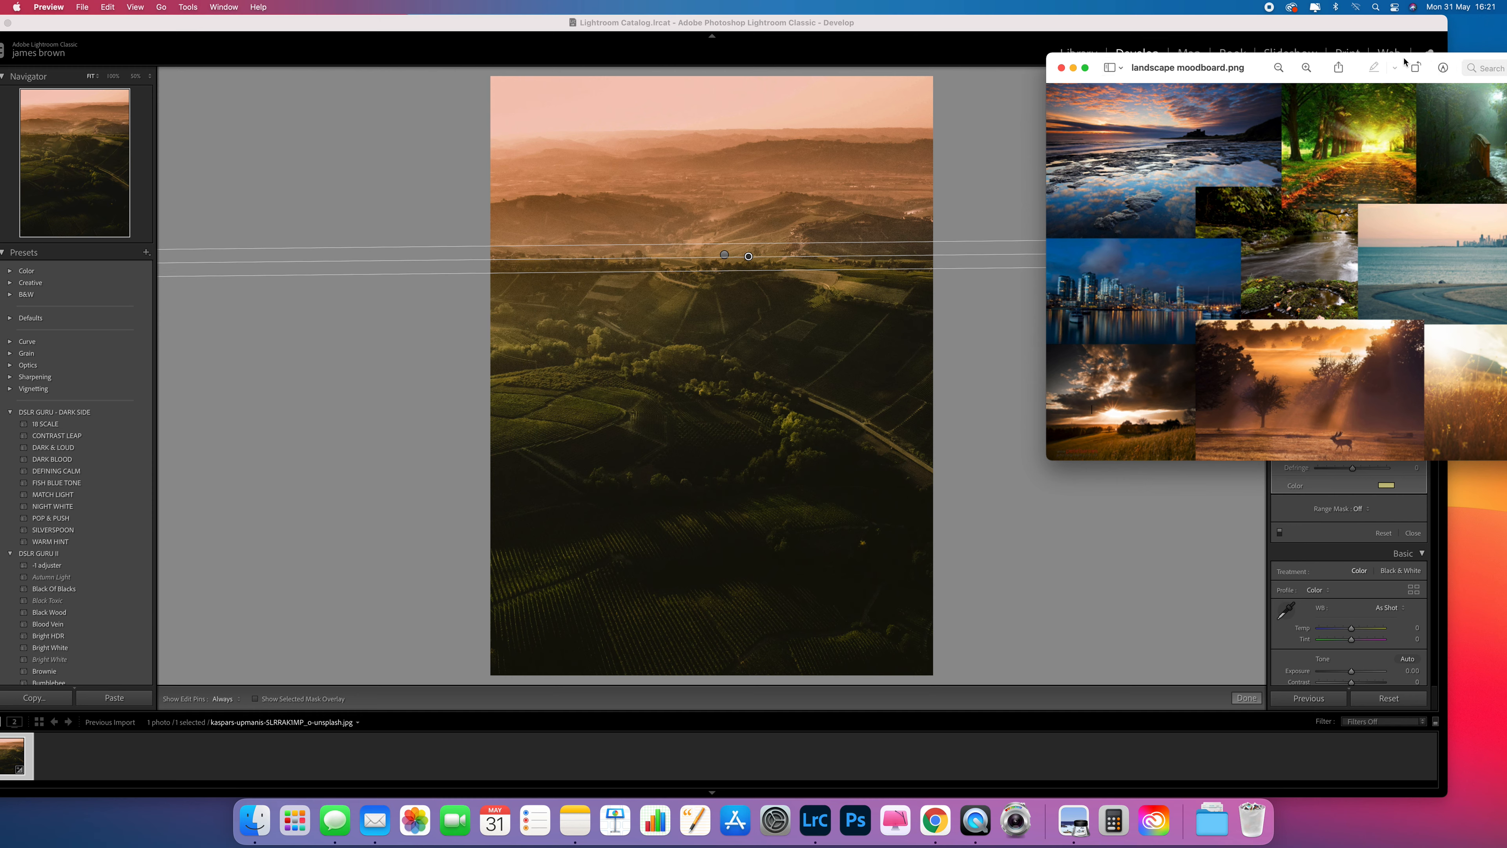
left_click(1386, 485)
mouse_move(1188, 501)
left_mouse_down()
mouse_move(1335, 416)
mouse_move(1457, 373)
mouse_move(1479, 410)
mouse_move(1464, 529)
mouse_move(1474, 493)
left_mouse_up()
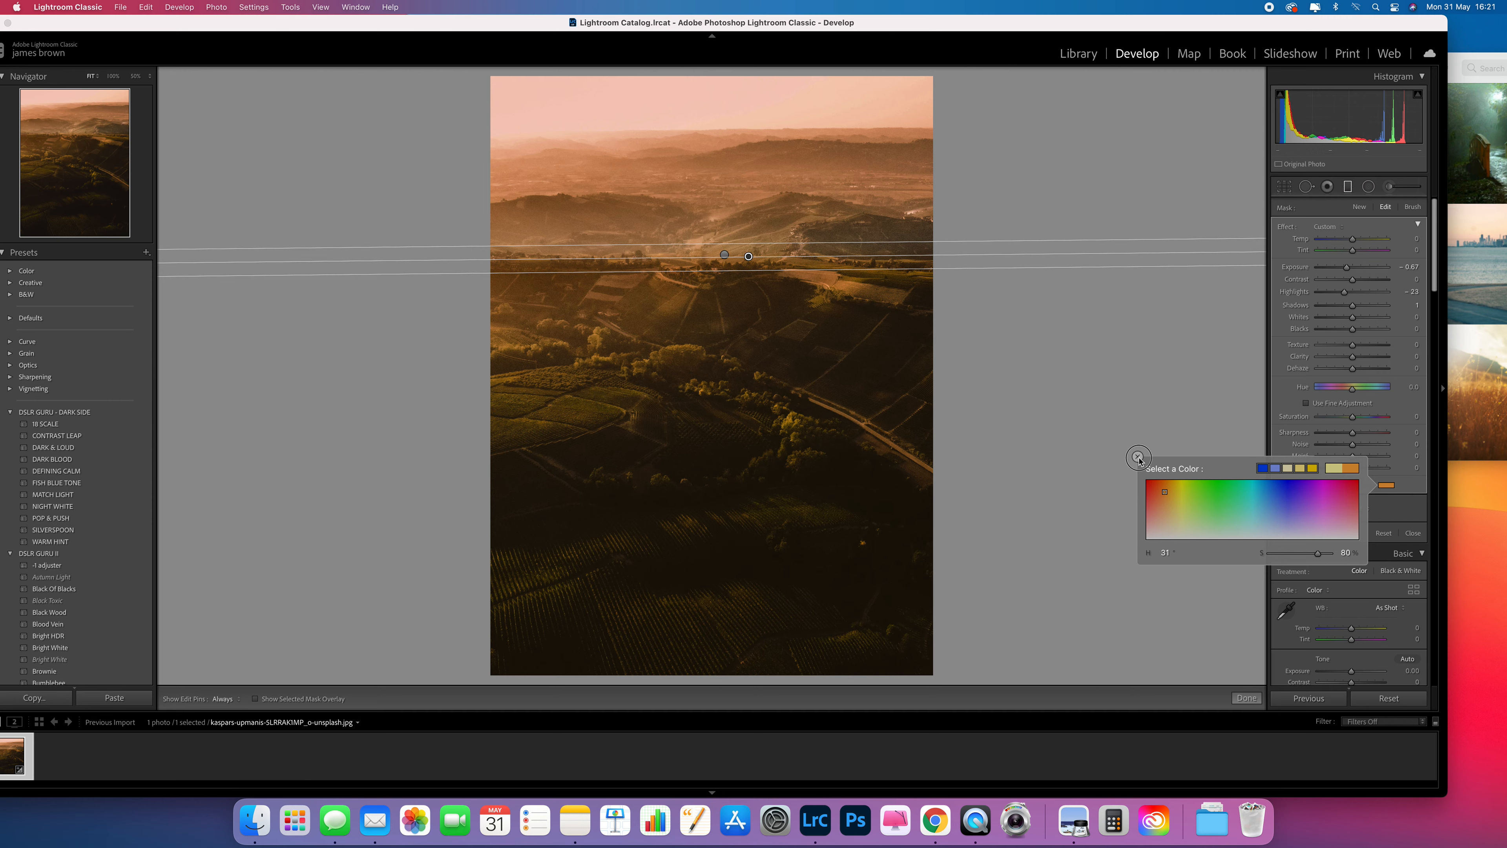
left_click(1136, 458)
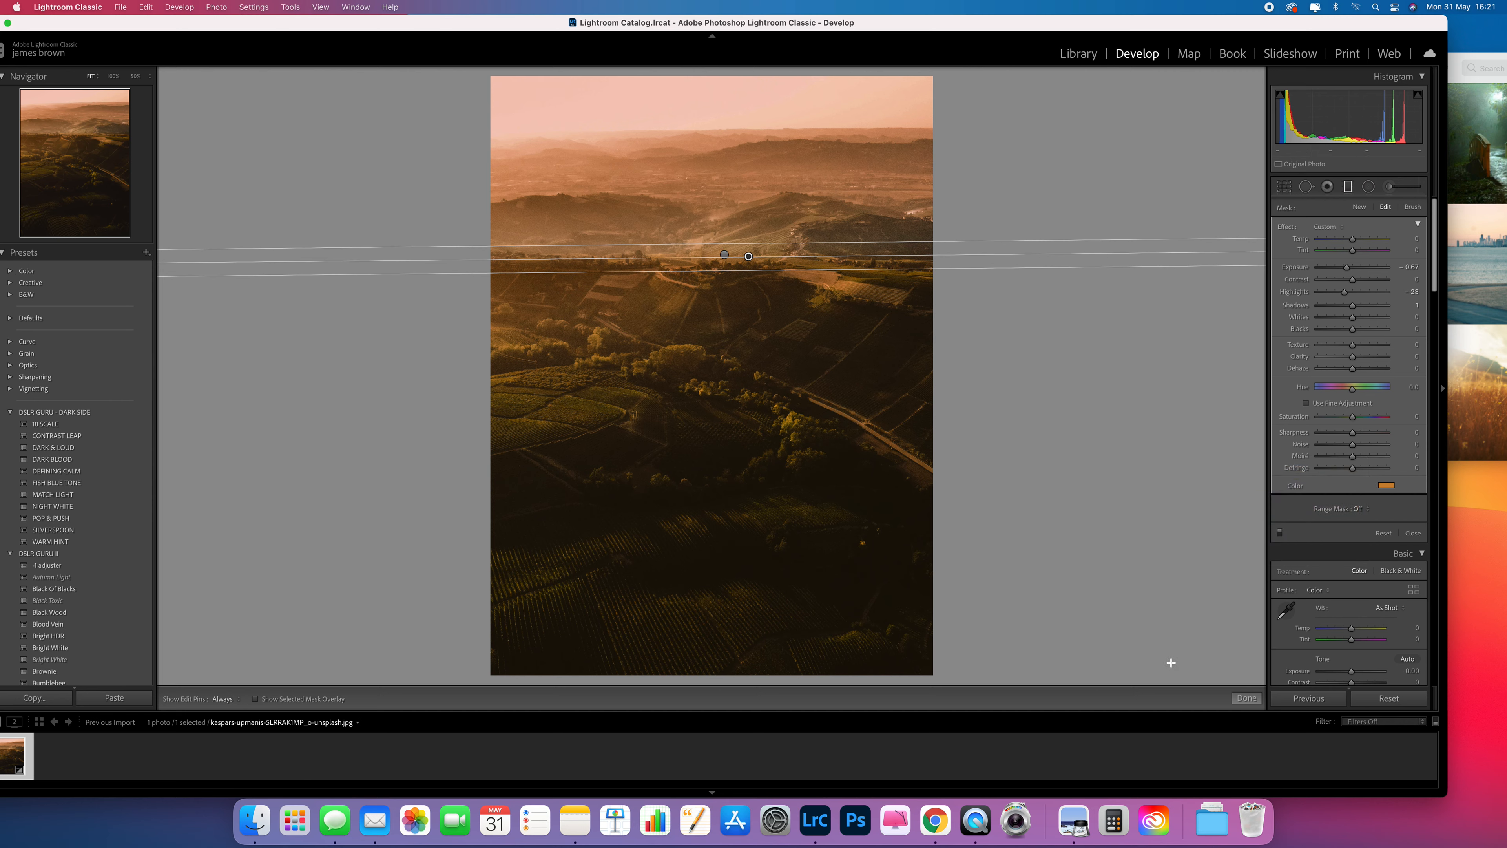
left_click(1246, 698)
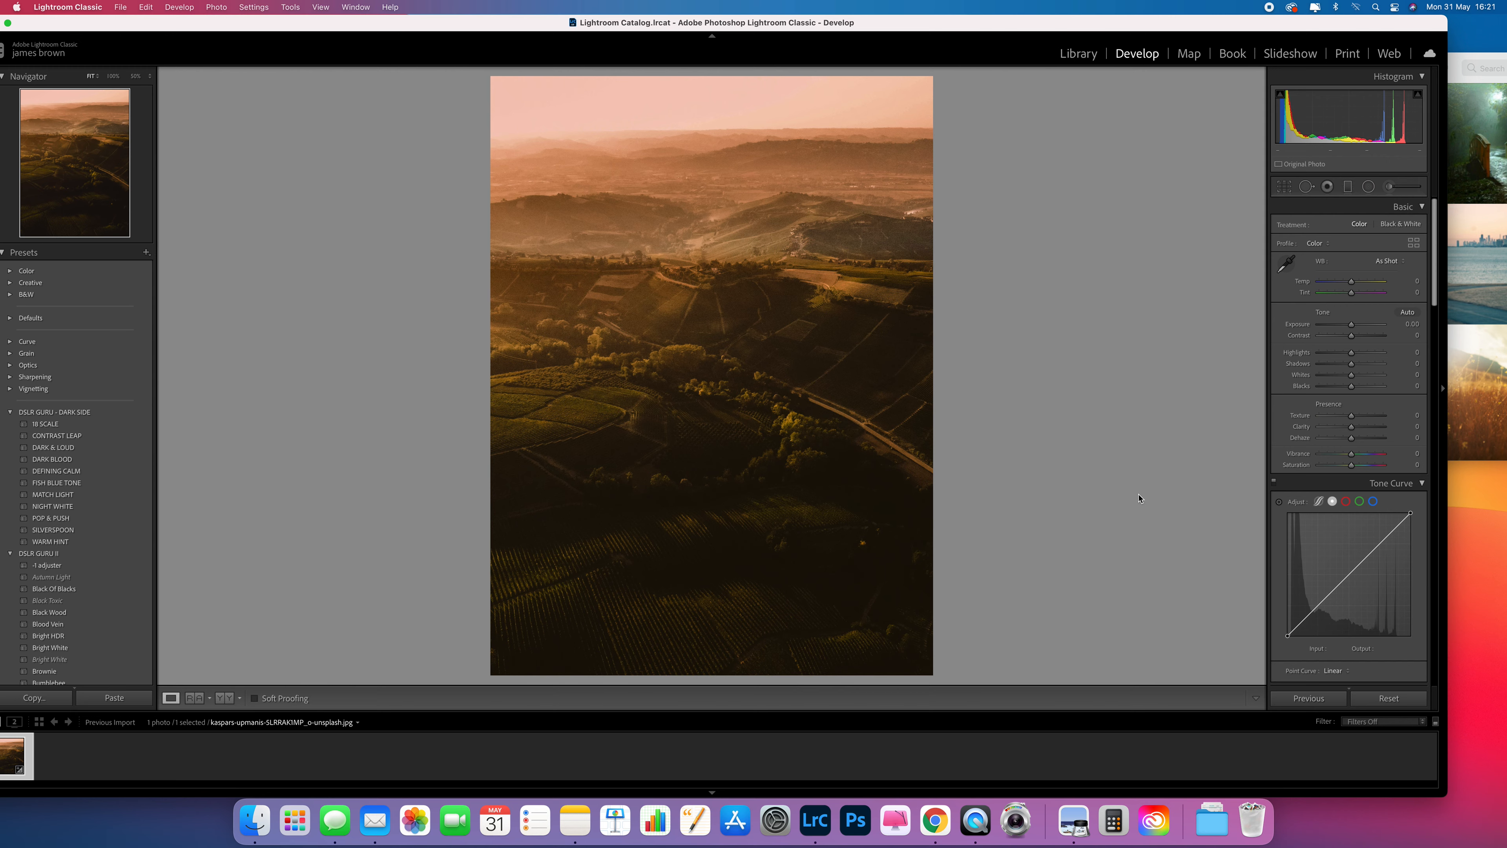
Compare the graded photo with the original side by side, then against the moodboard image.
key("y")
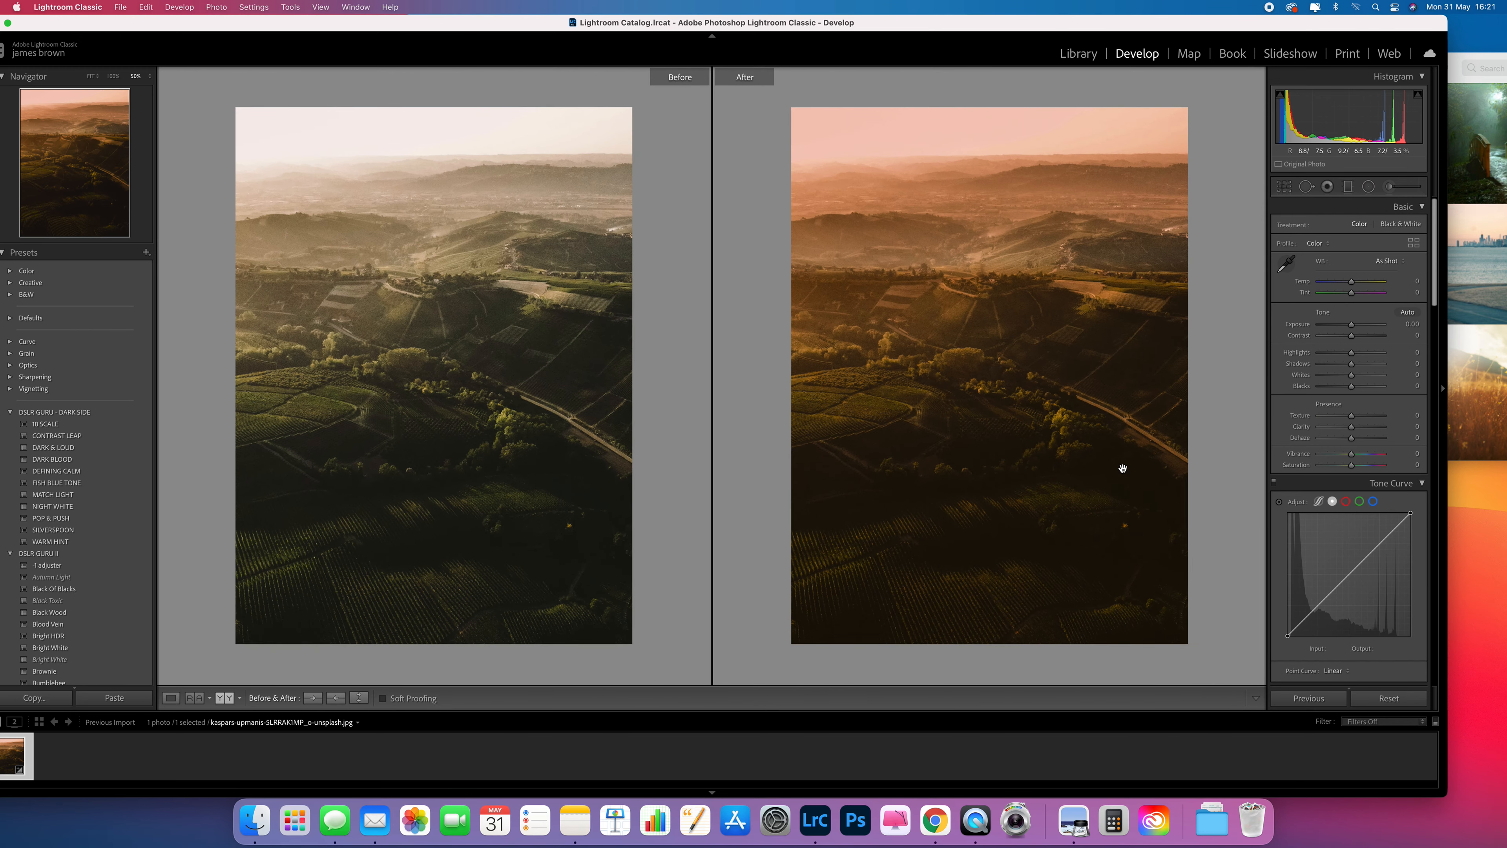
left_click(1090, 367)
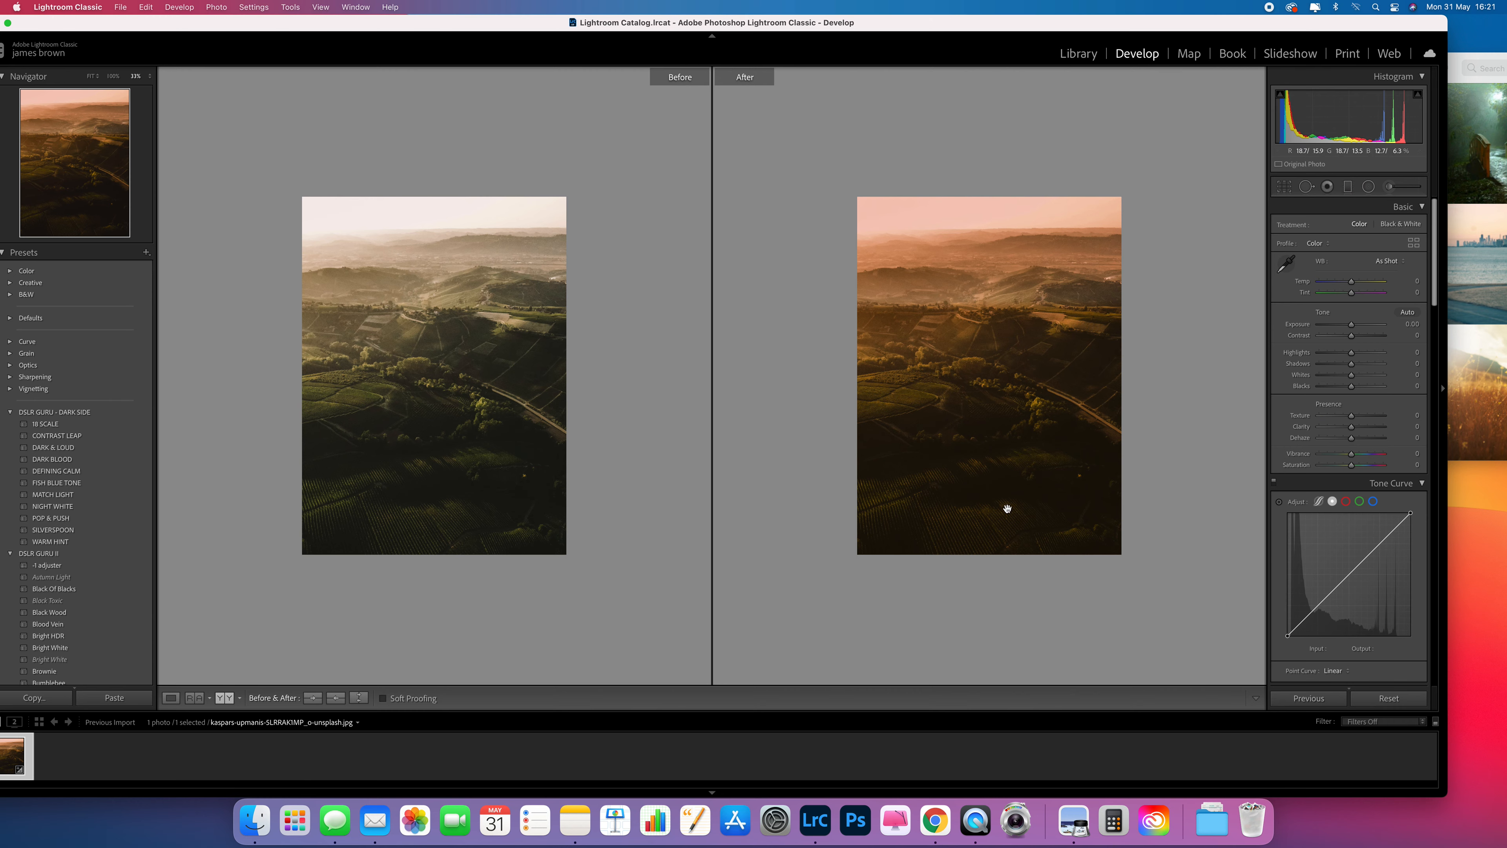
left_click(1347, 186)
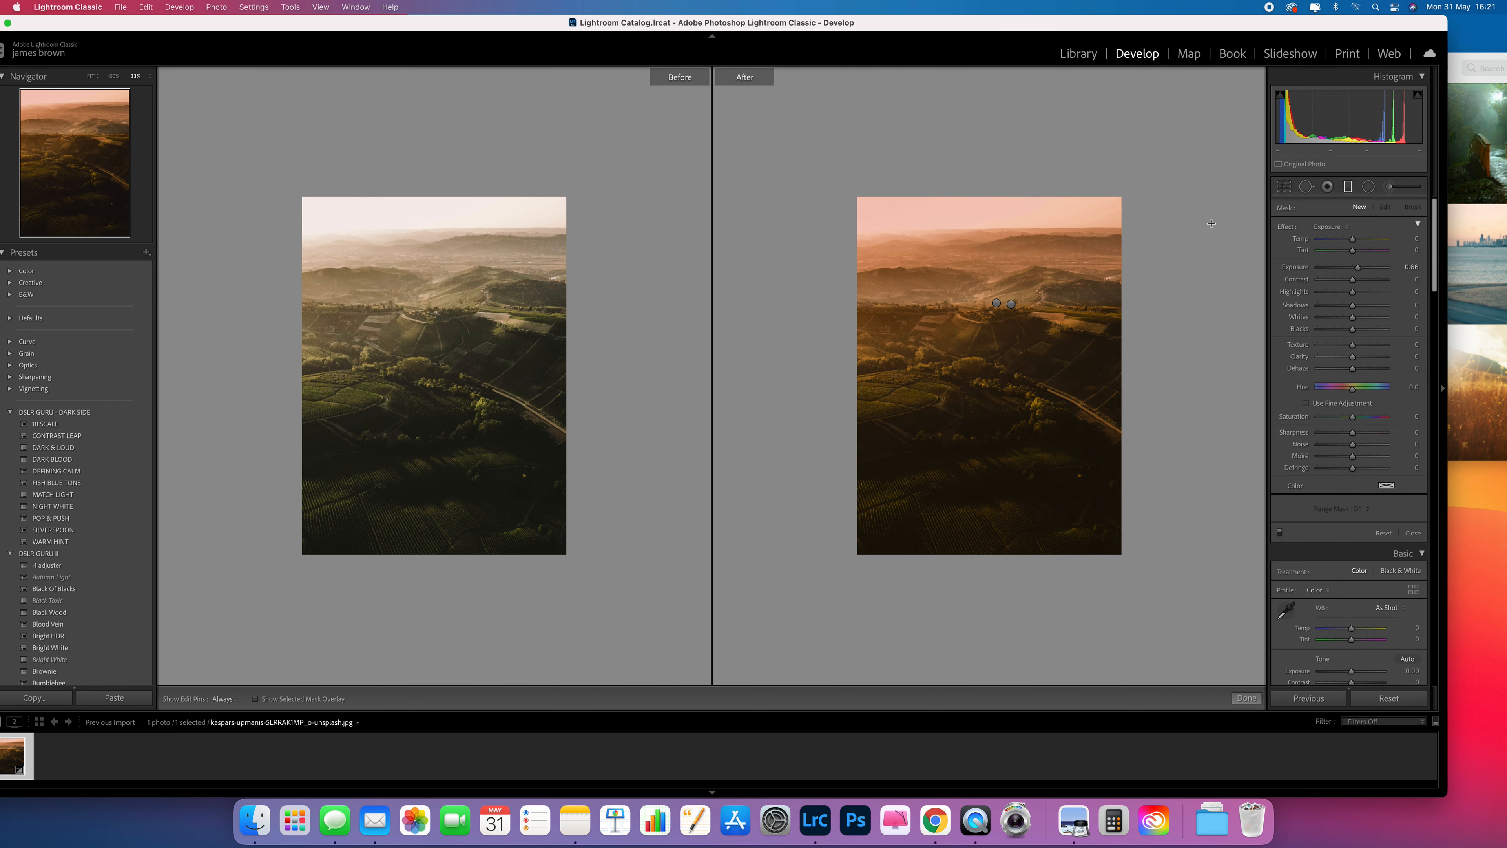
left_click(1254, 698)
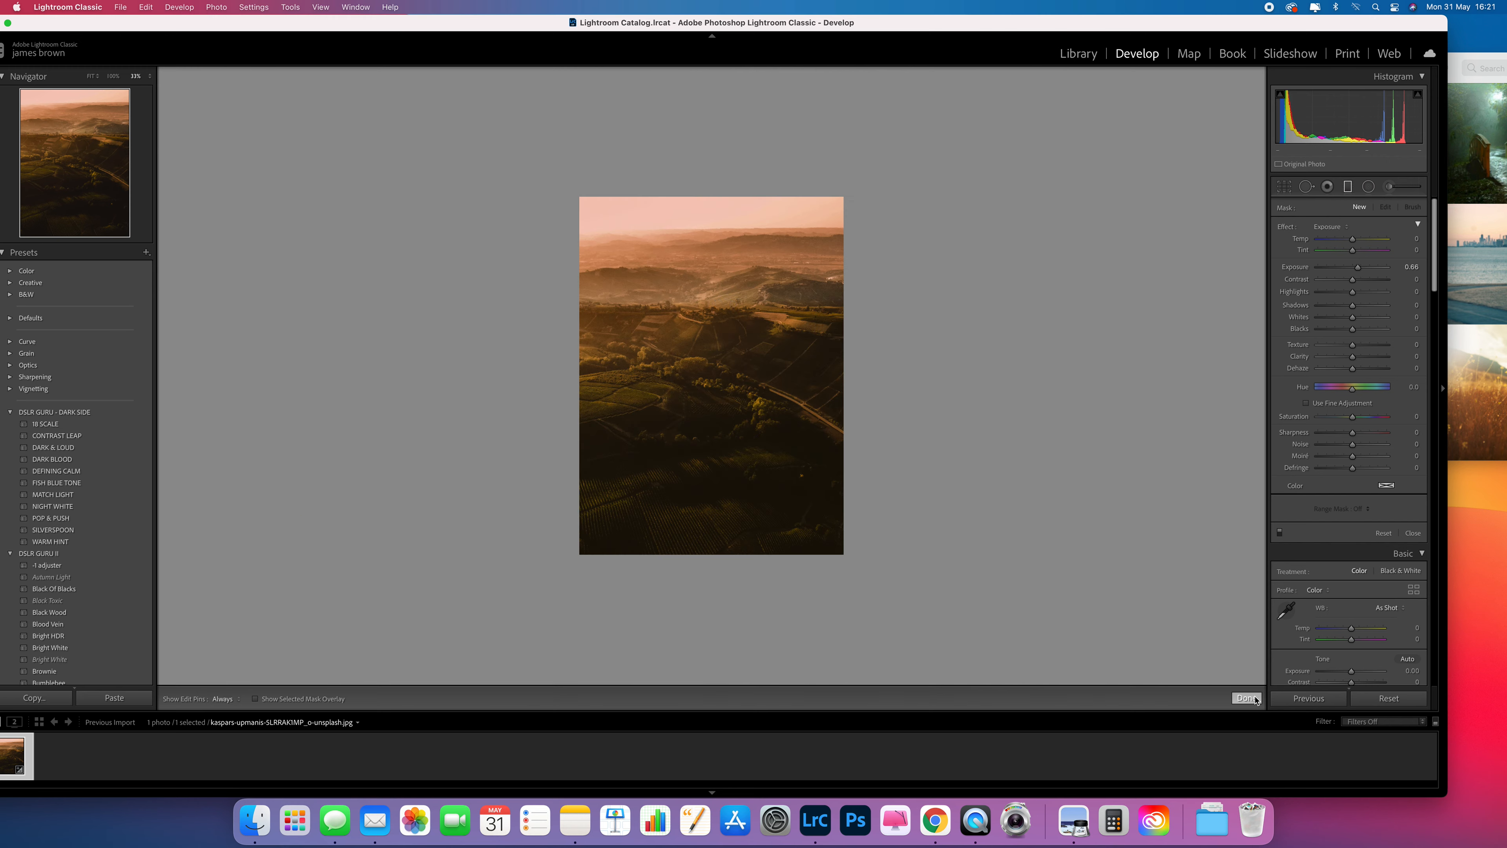
key("super+equal")
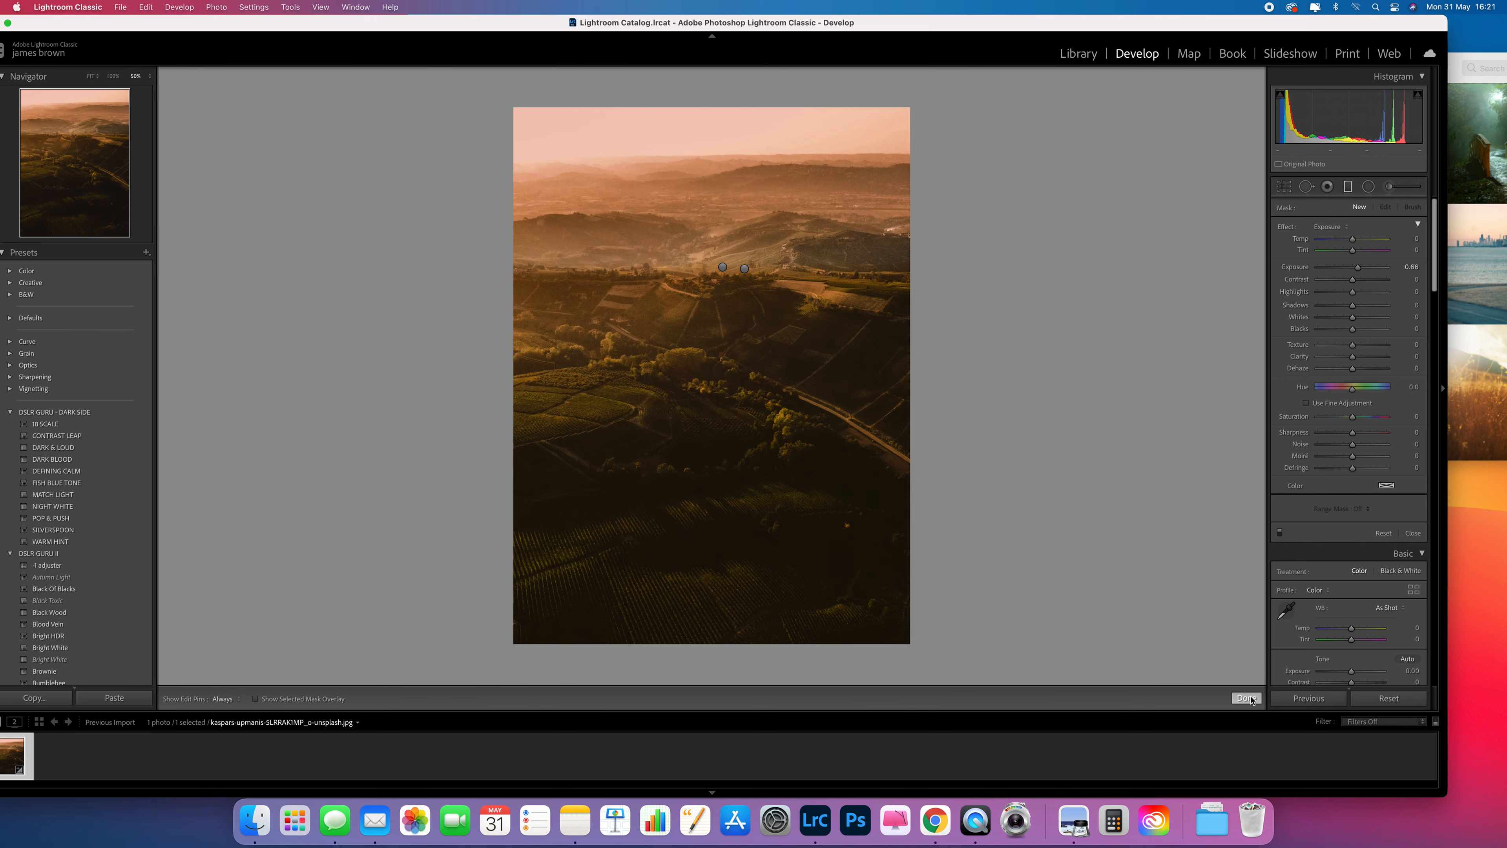
left_click(1254, 700)
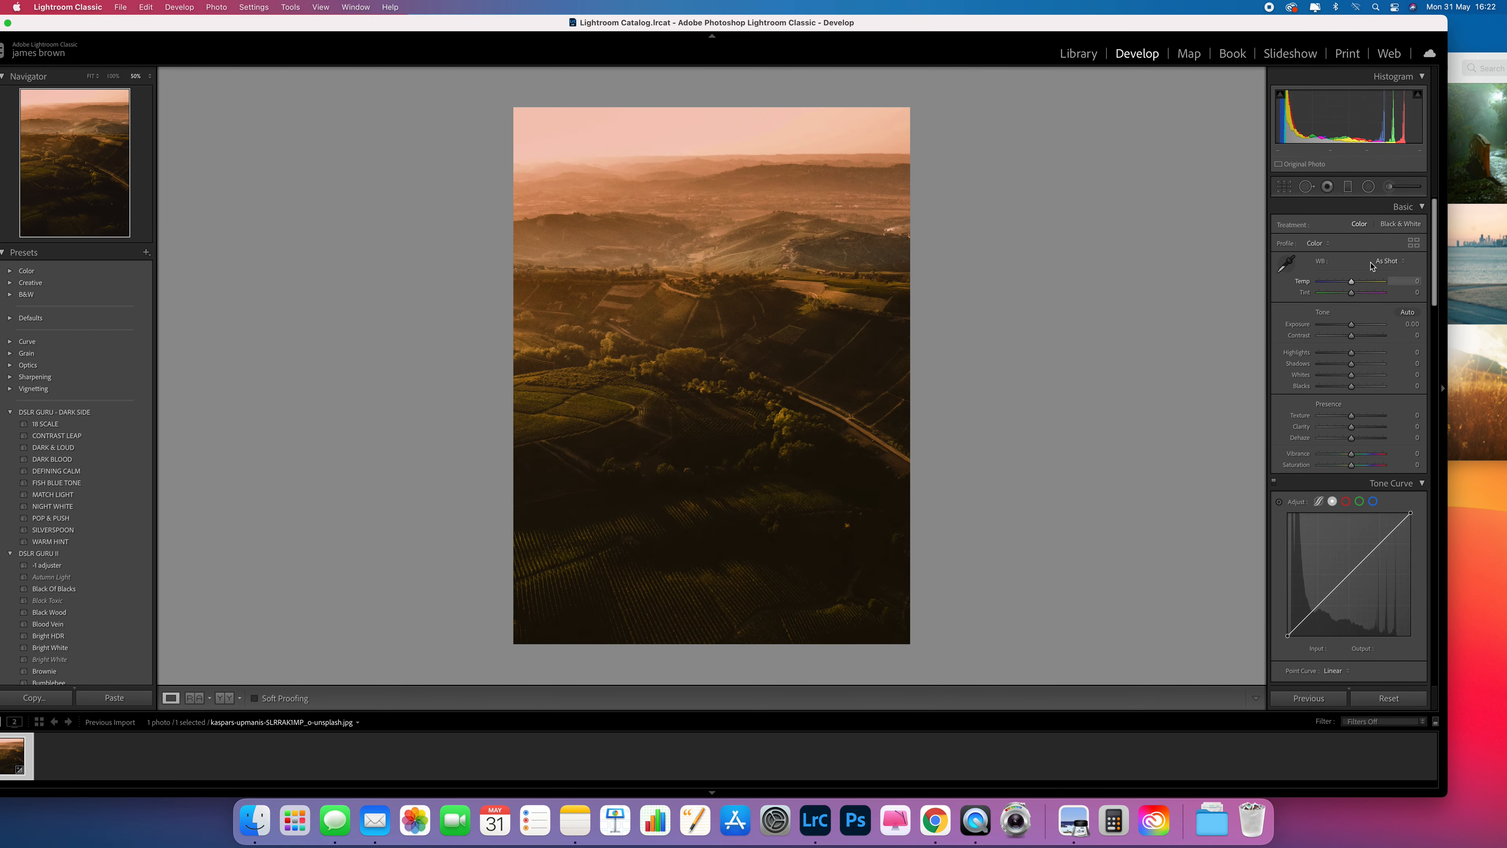
left_click_drag(1364, 17, 1271, 18)
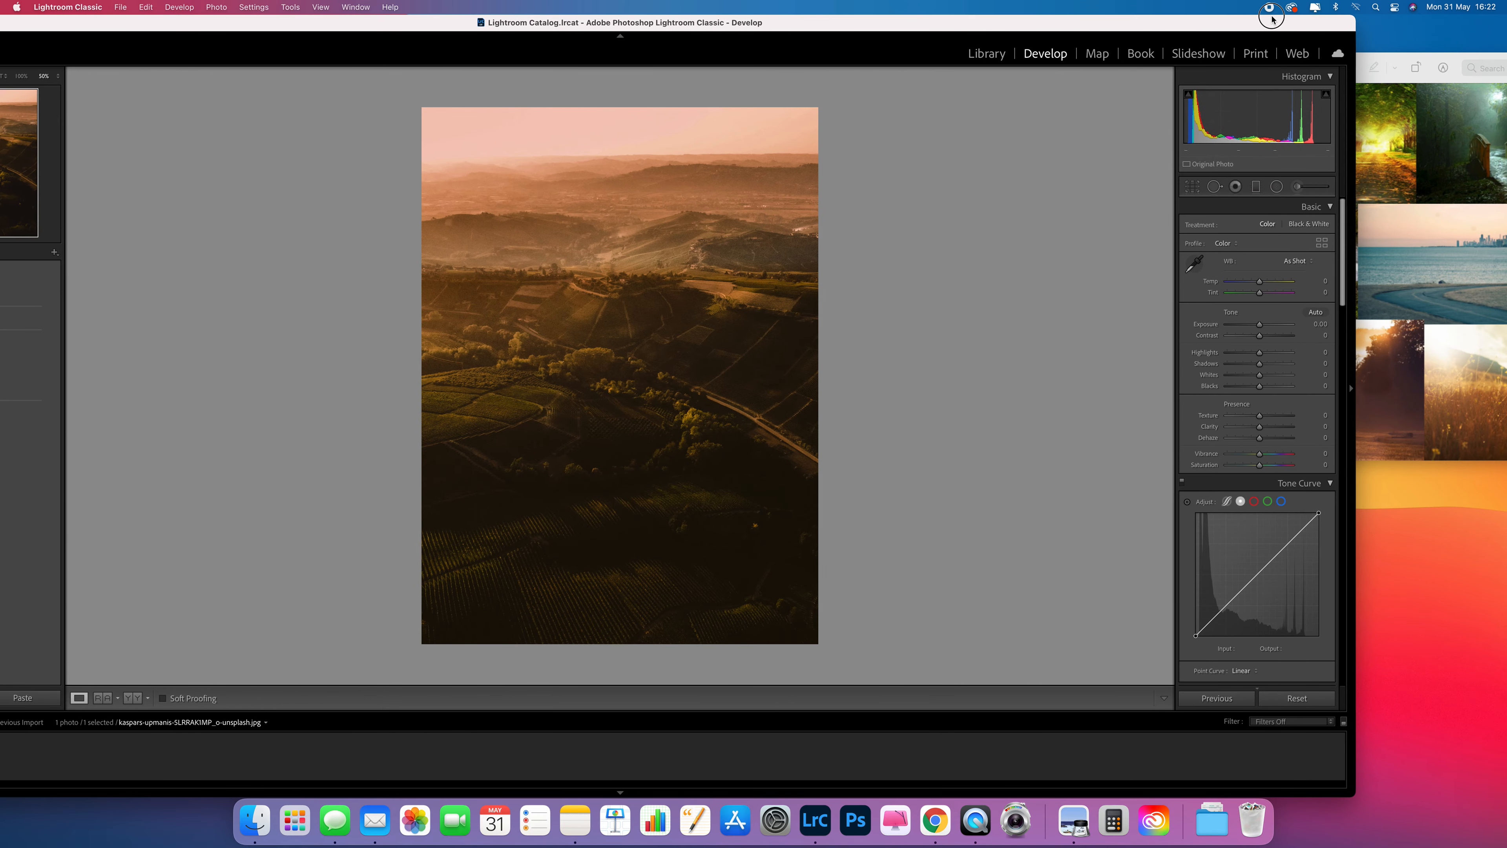